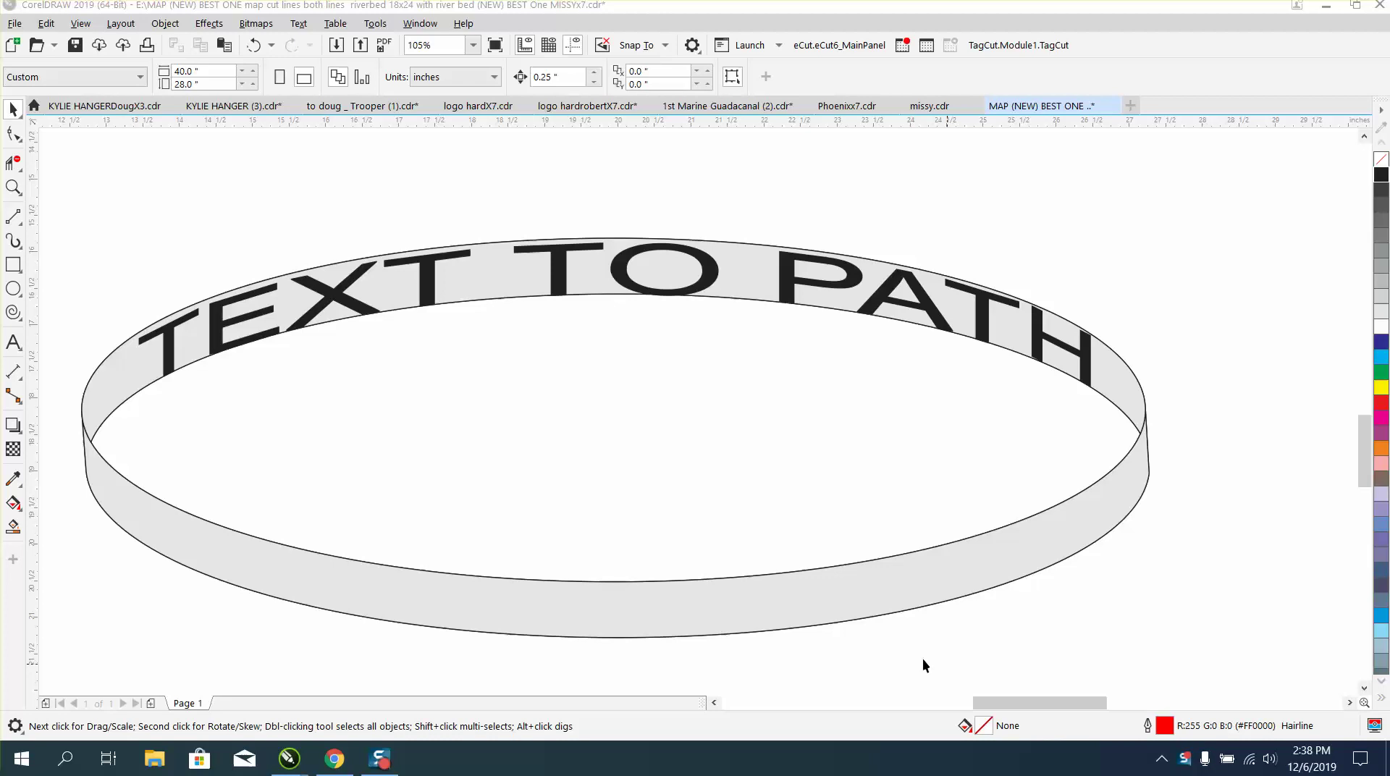
Zoom out from 105% to 50% so the whole finished lettered ring fits in view.
key(z)
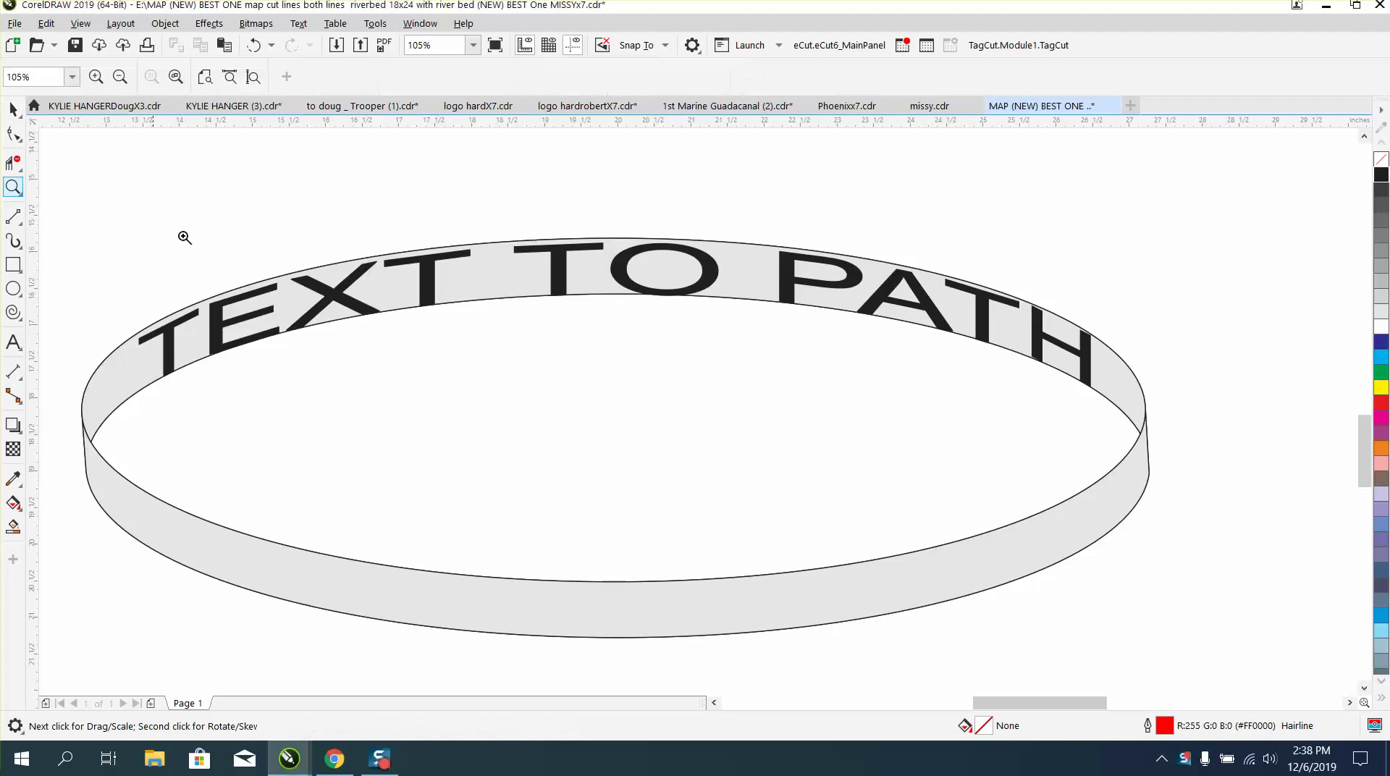
right_click(322, 252)
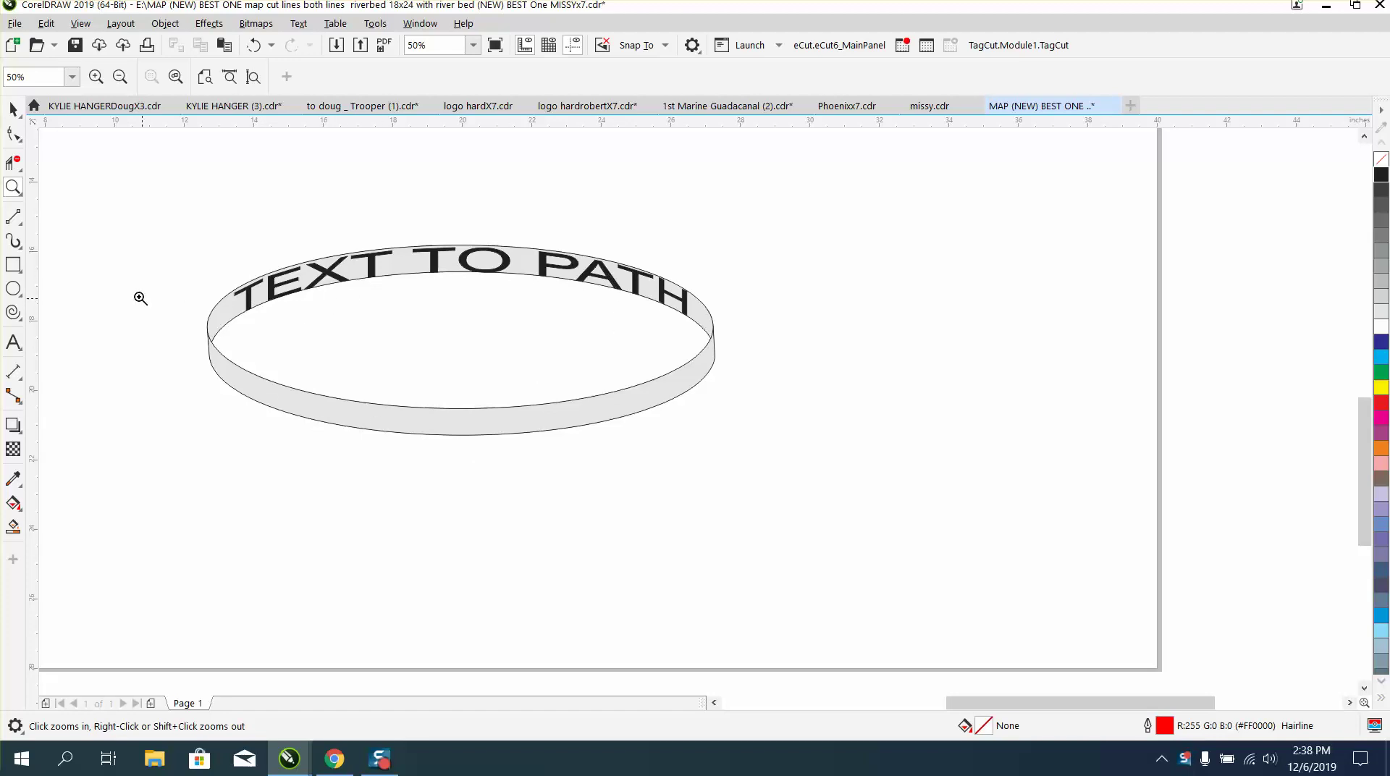
Draw an empty ellipse about 13.875 by 4.458 inches above the existing ring.
click(13, 289)
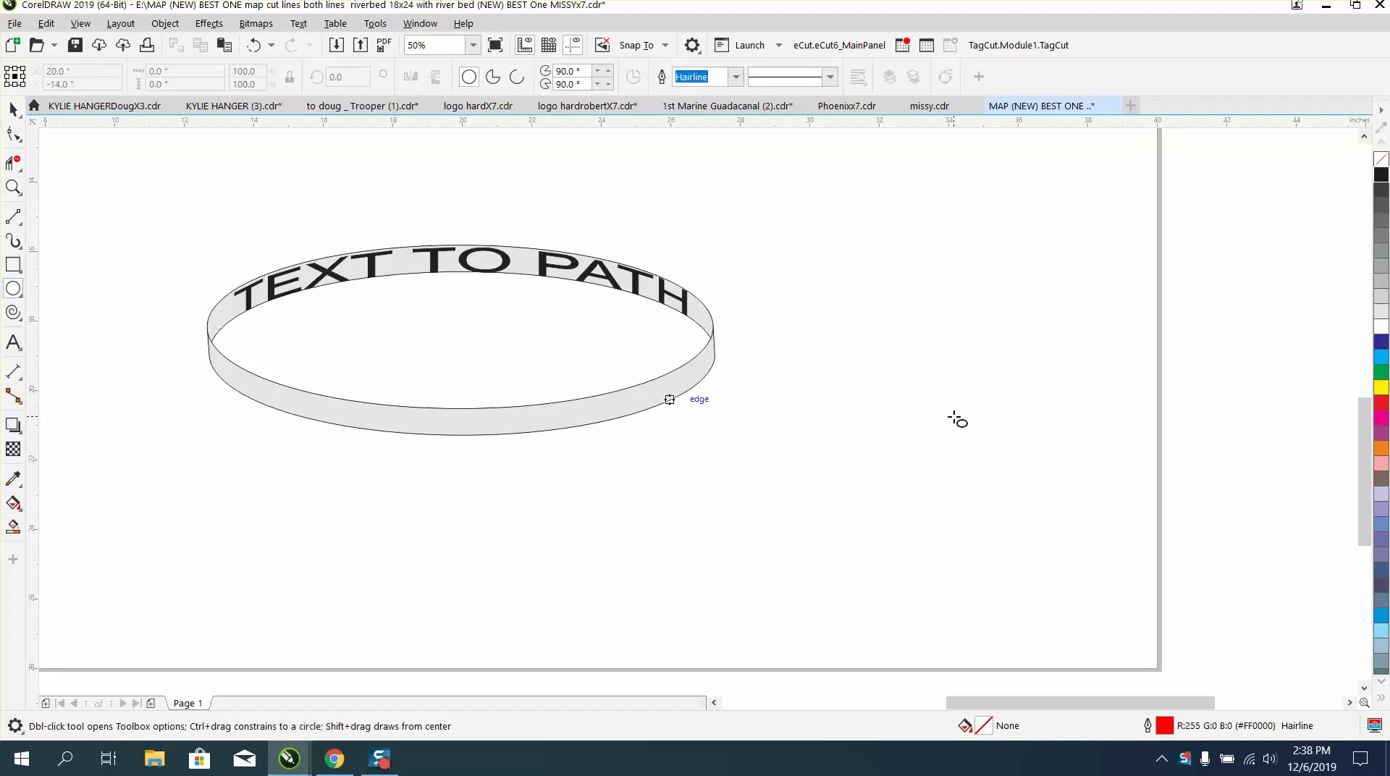
scroll(956, 408, down, 1)
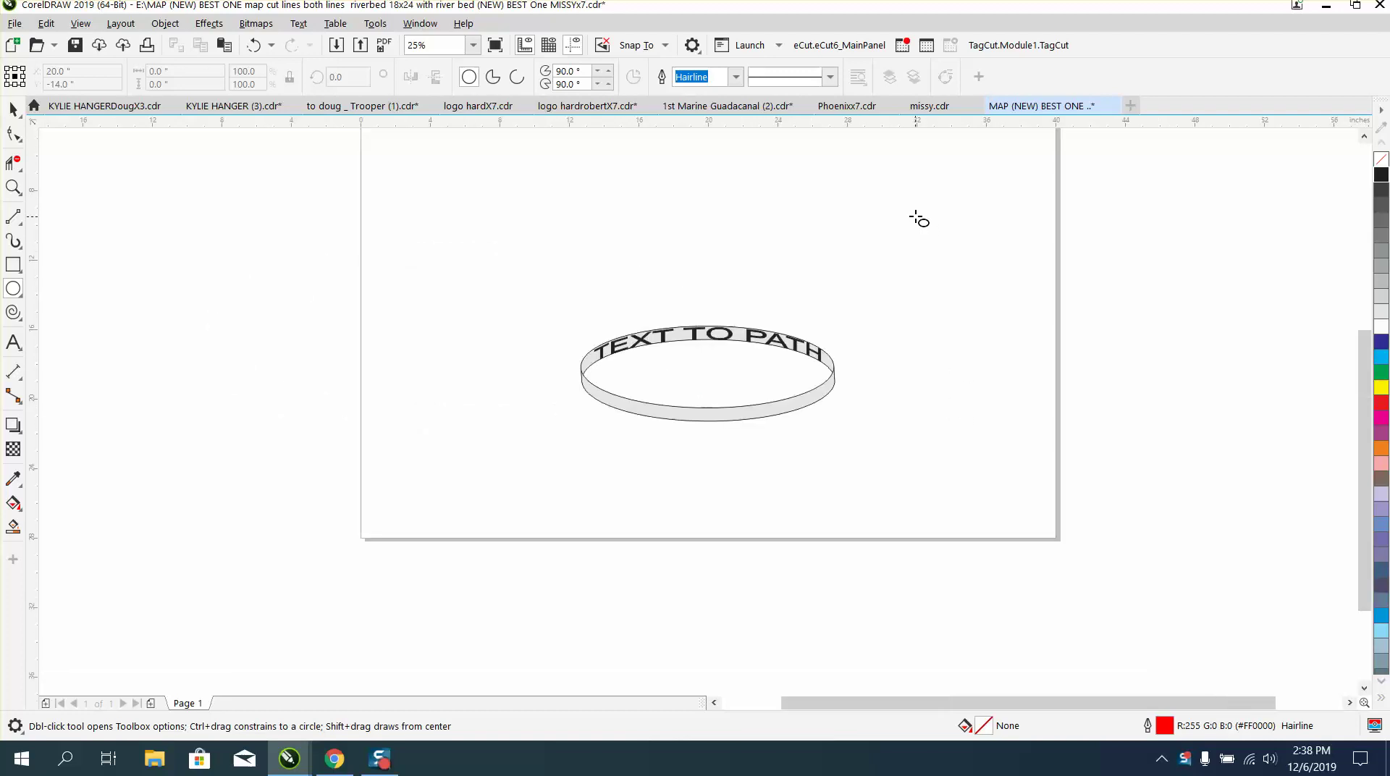
drag(886, 191, 640, 273)
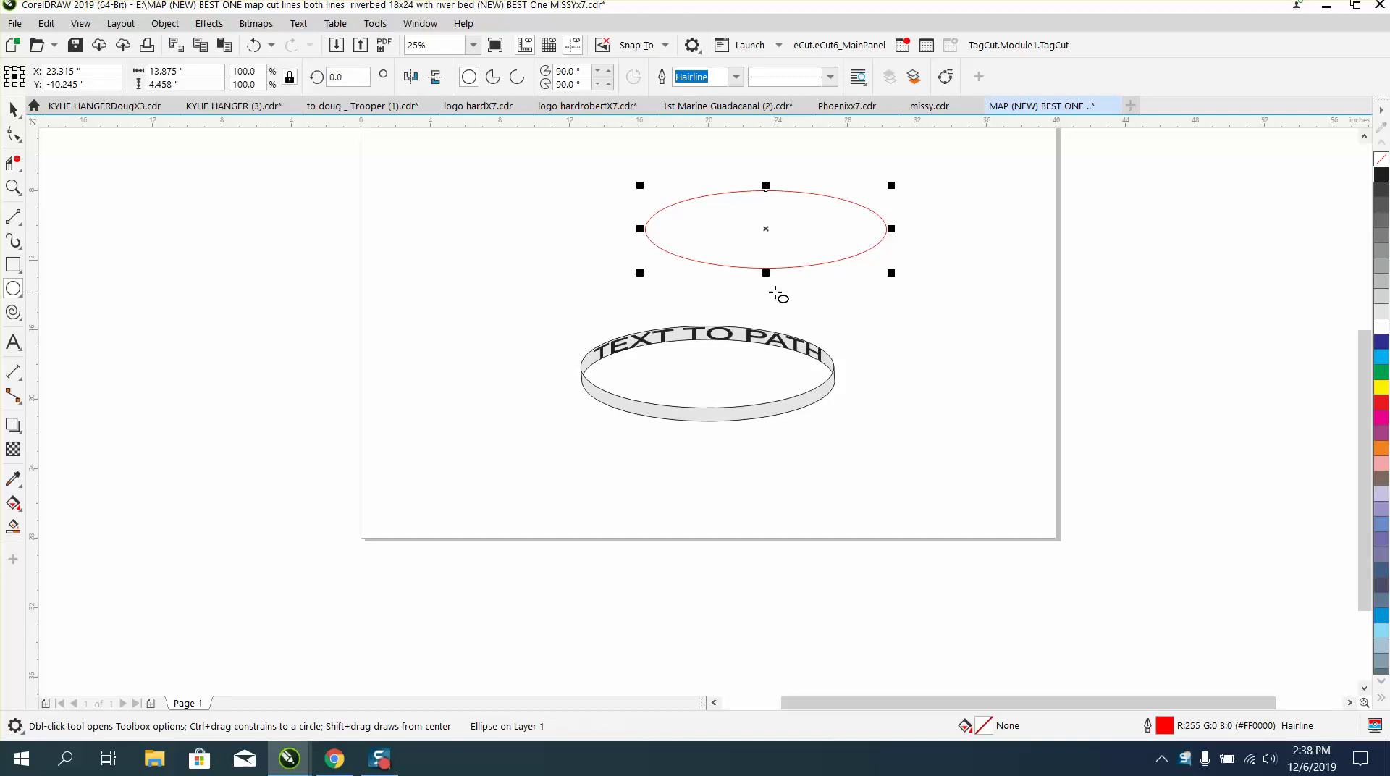
Add 'TEXT TO PATH' Arial text, enlarge it to 118.424 pt, and place it above the ellipse.
click(13, 343)
click(475, 293)
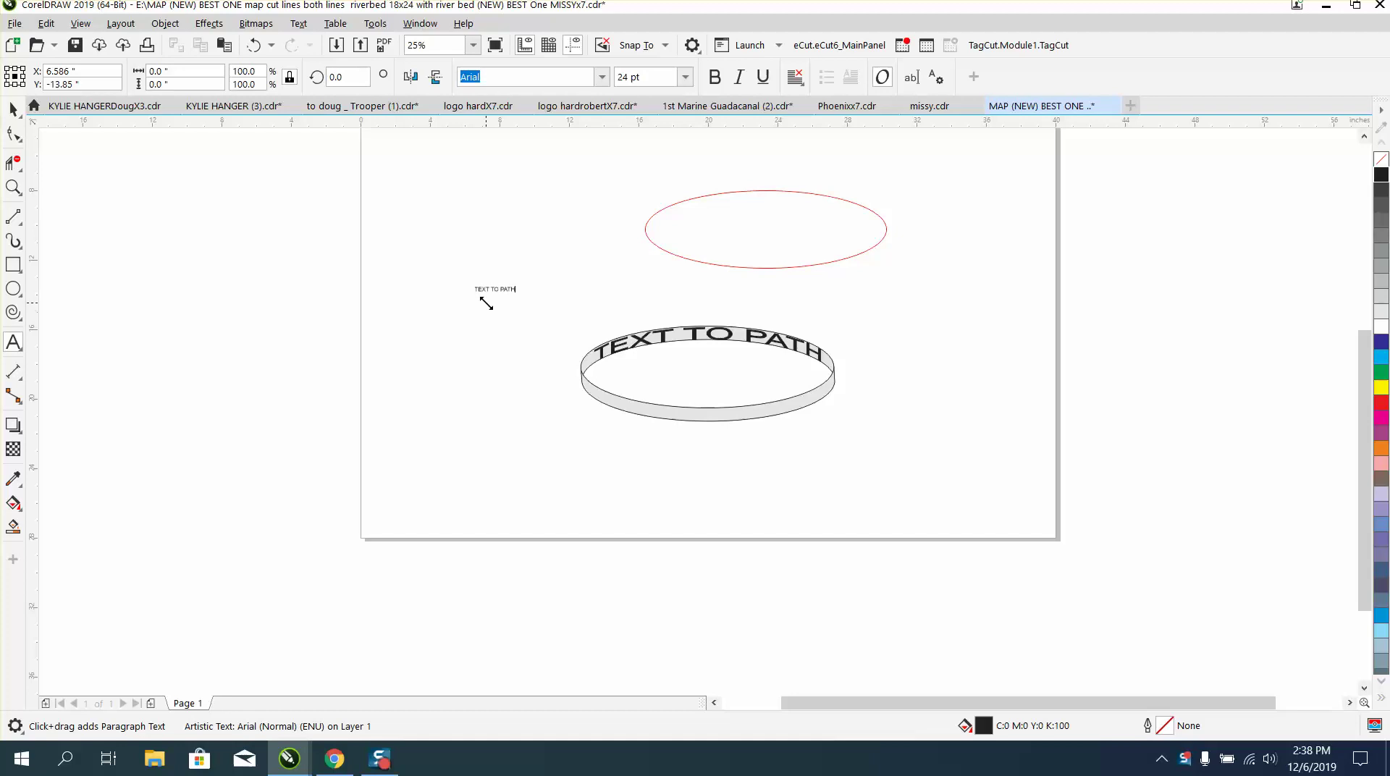
drag(486, 303, 672, 320)
drag(572, 300, 693, 173)
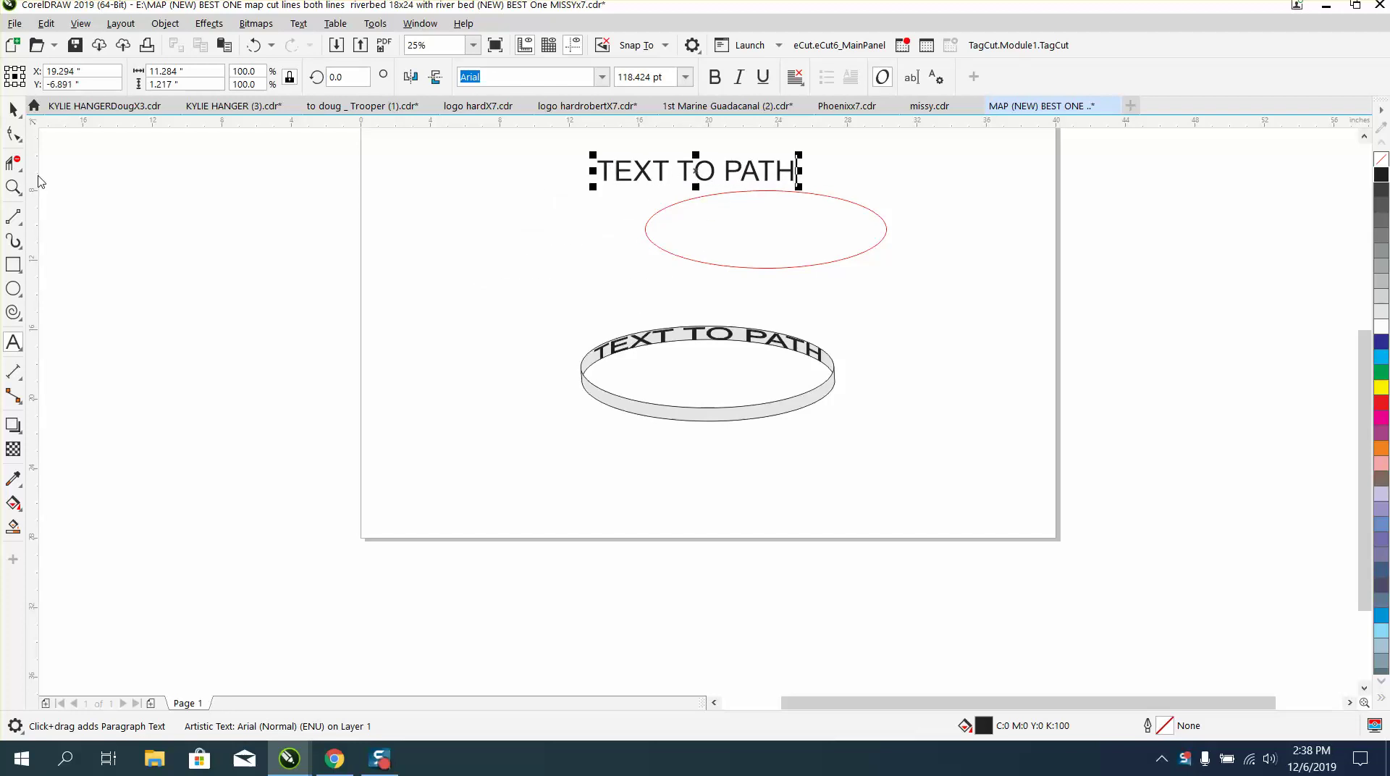
click(12, 187)
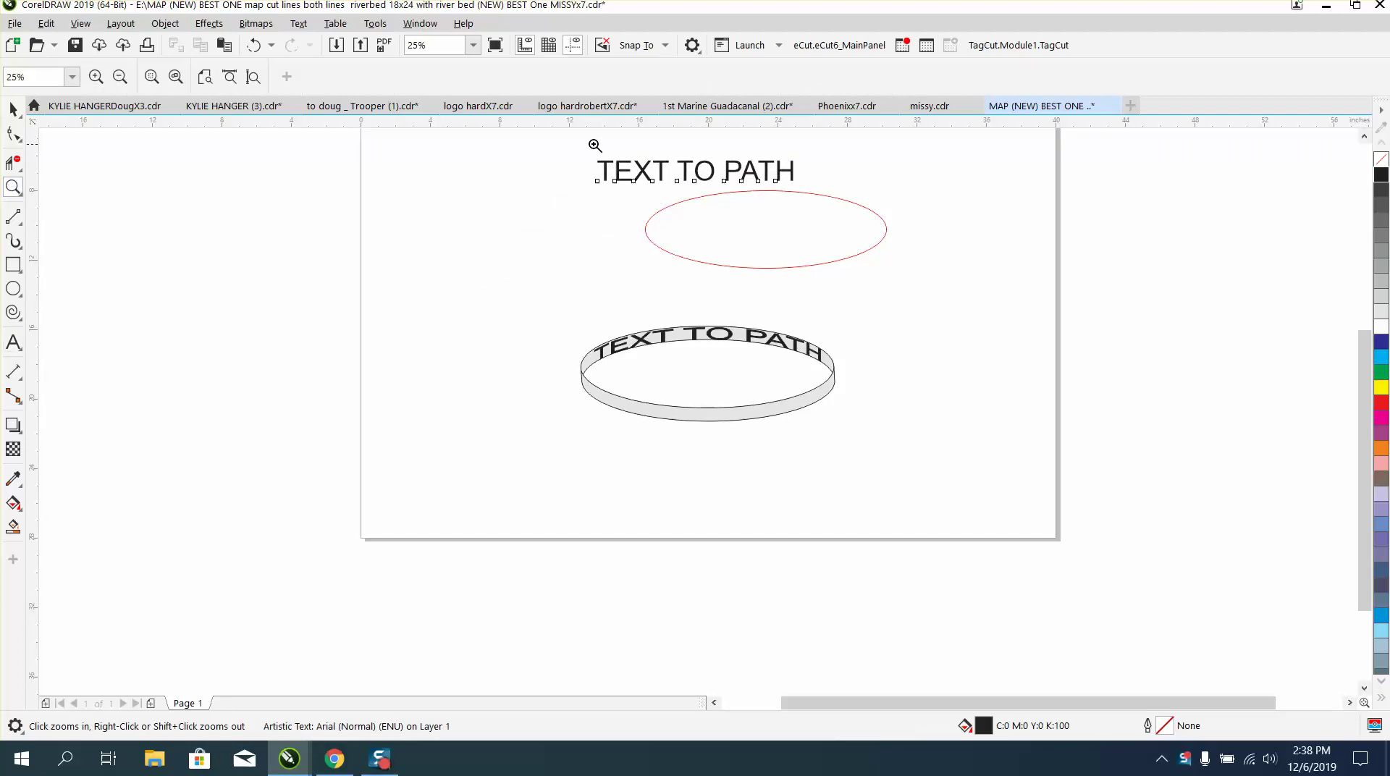
click(848, 270)
key(space)
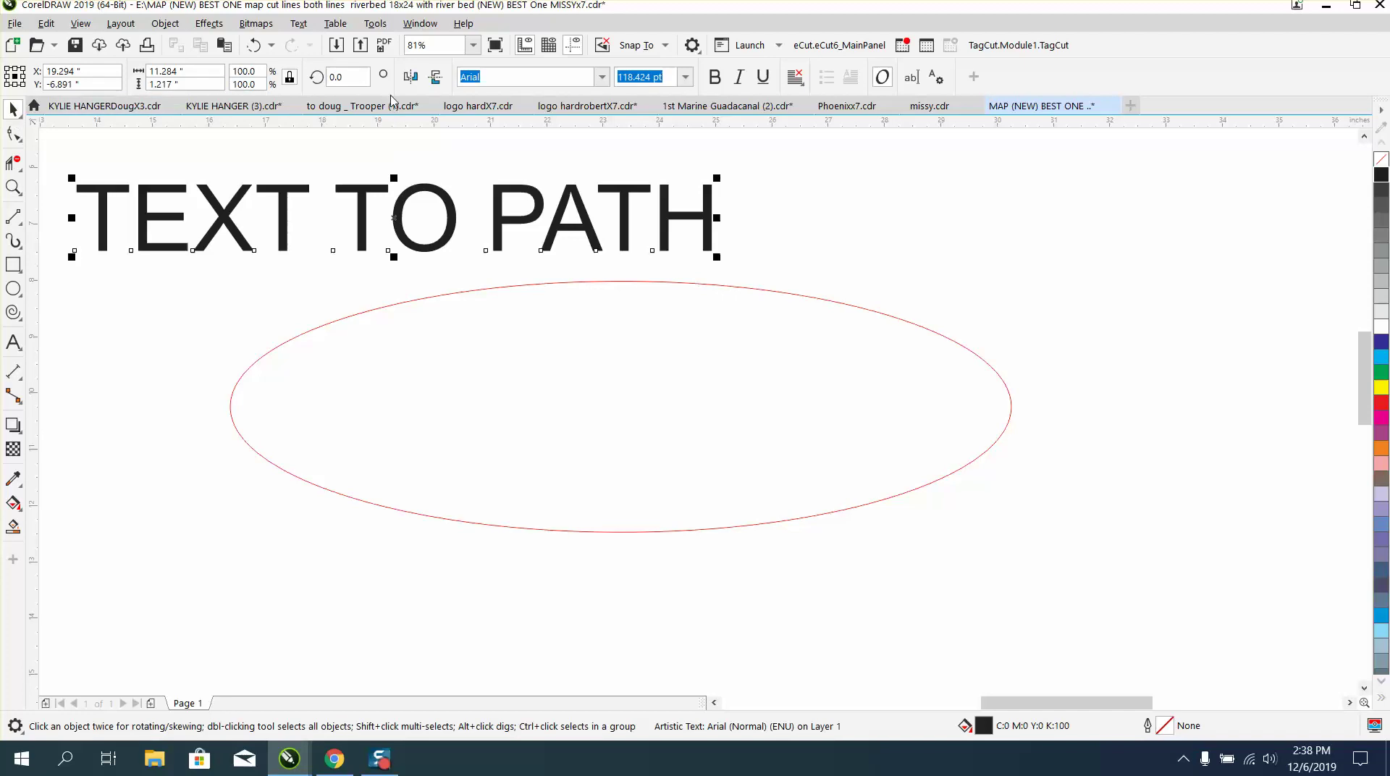
Fit the 'TEXT TO PATH' text along the ellipse's top edge and undo the stray text object.
click(300, 24)
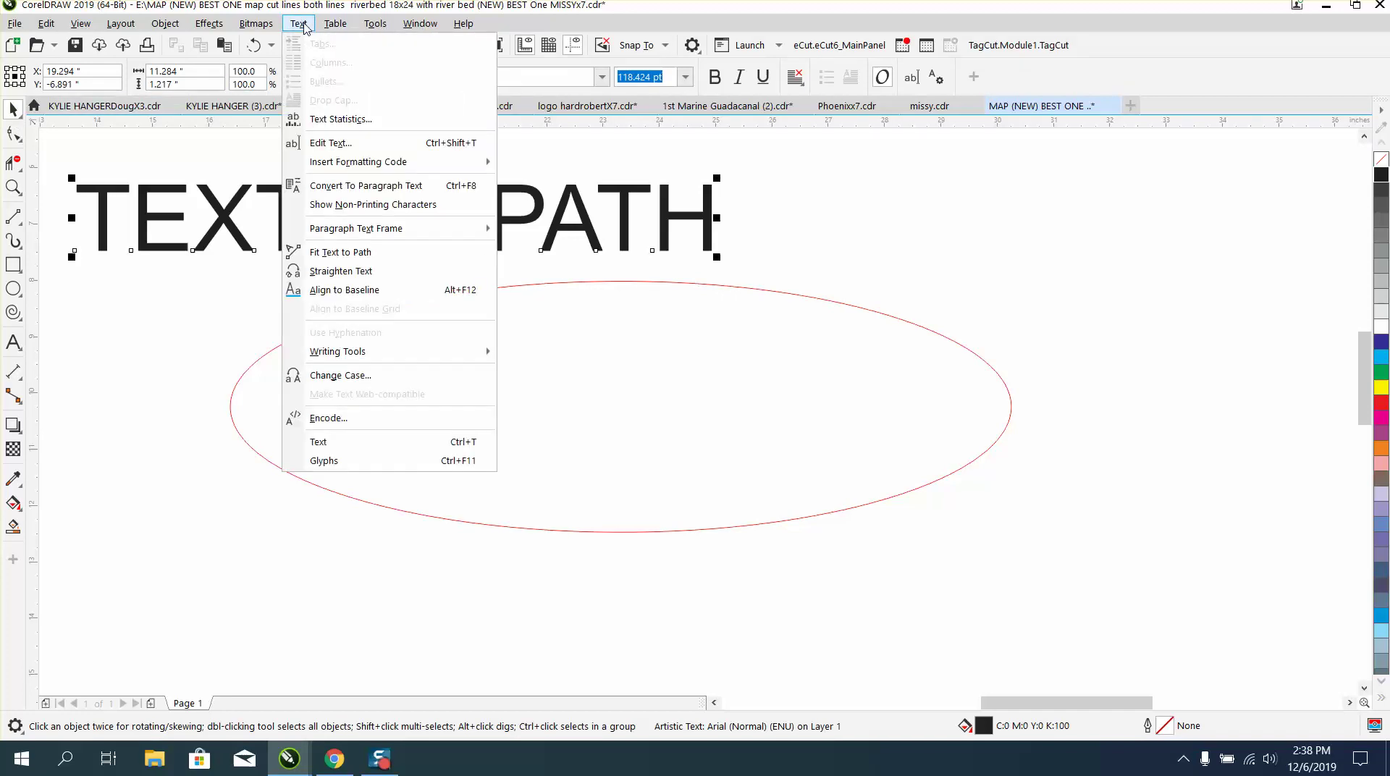
click(351, 253)
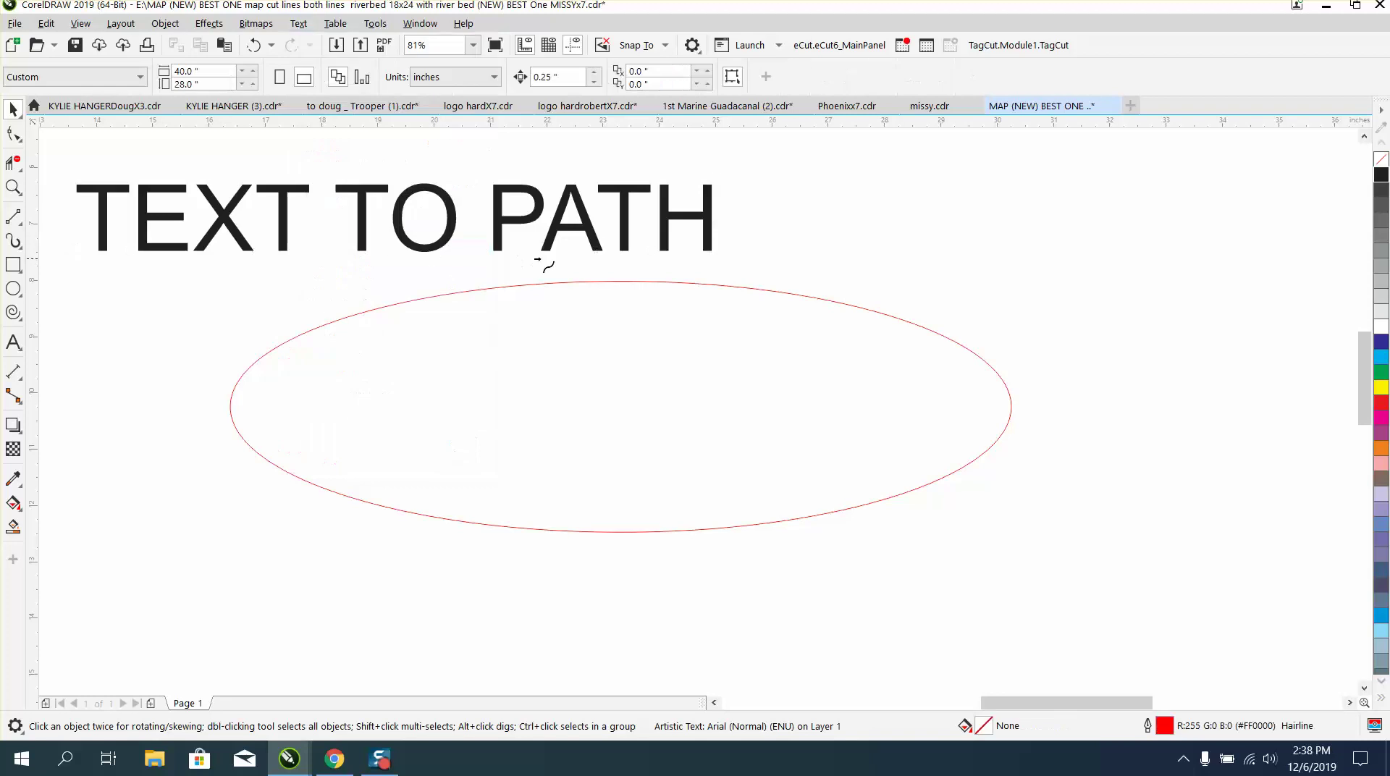
click(622, 284)
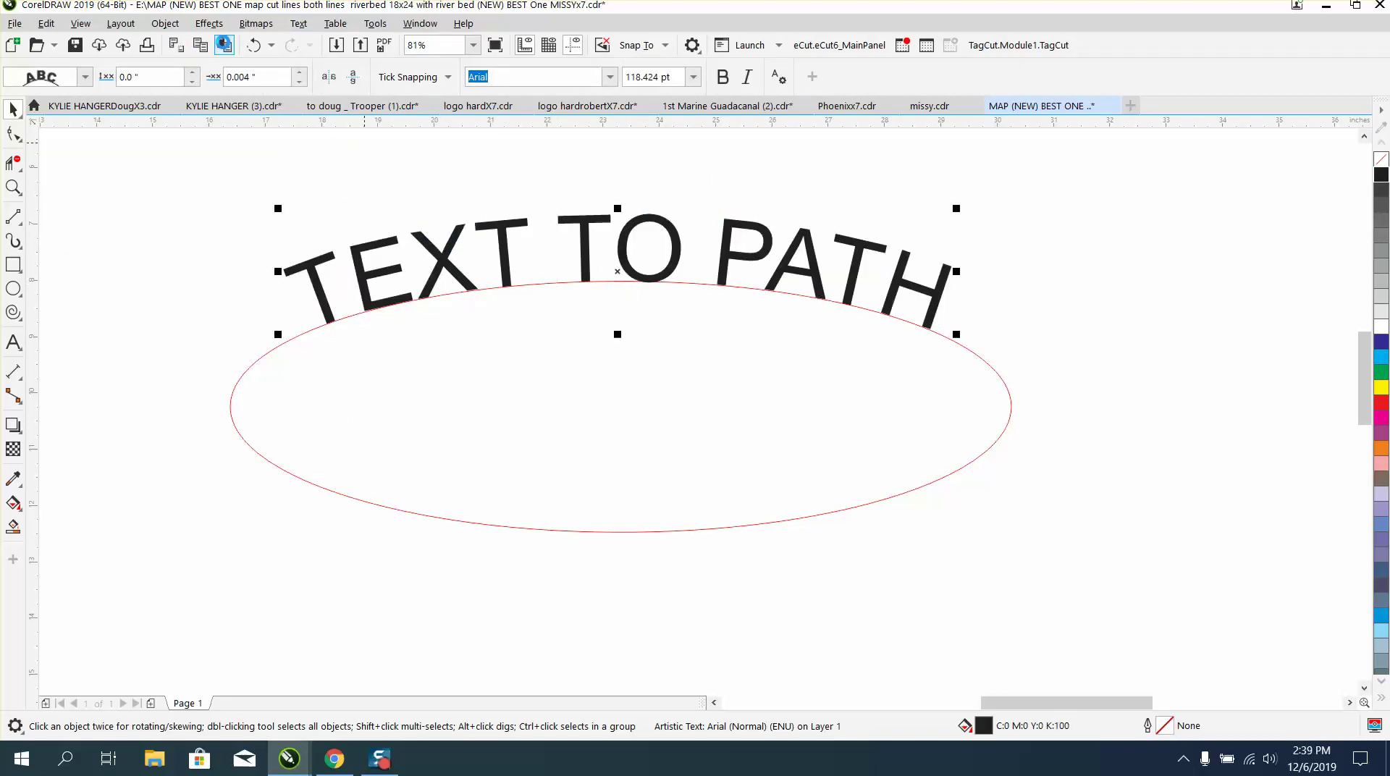
click(433, 618)
click(255, 46)
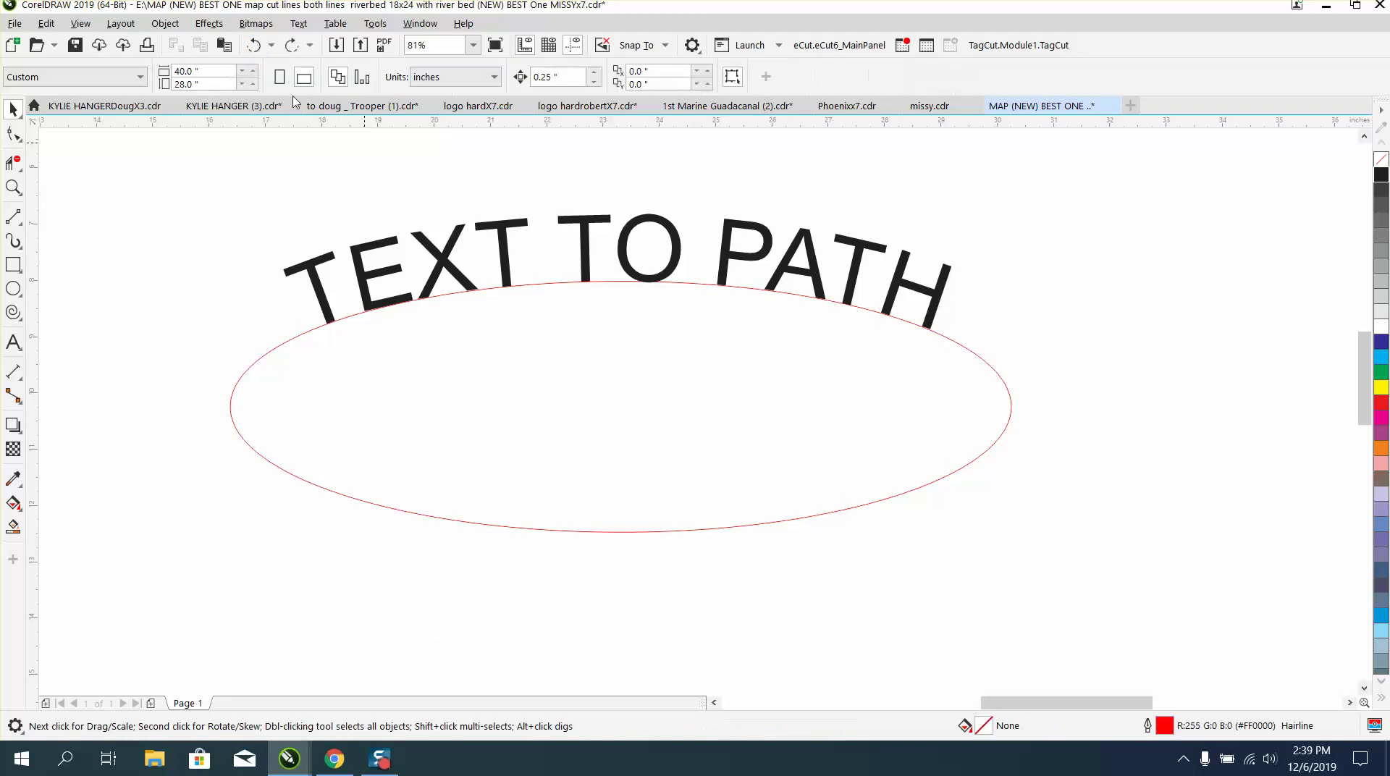
click(493, 224)
Straighten the text, shrink it to 82.497 pt (about 7.9 inches wide), and refit it along the ellipse top.
click(253, 46)
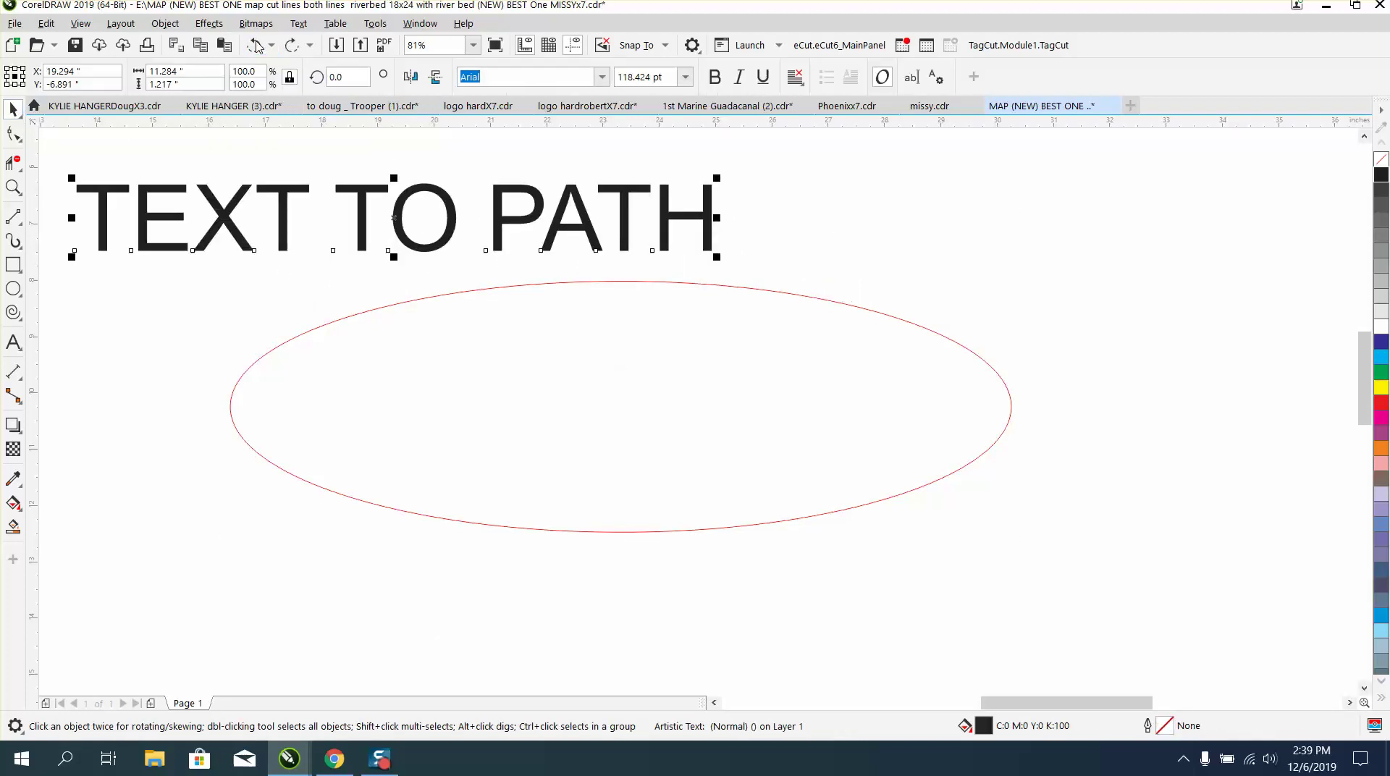
drag(719, 176, 524, 198)
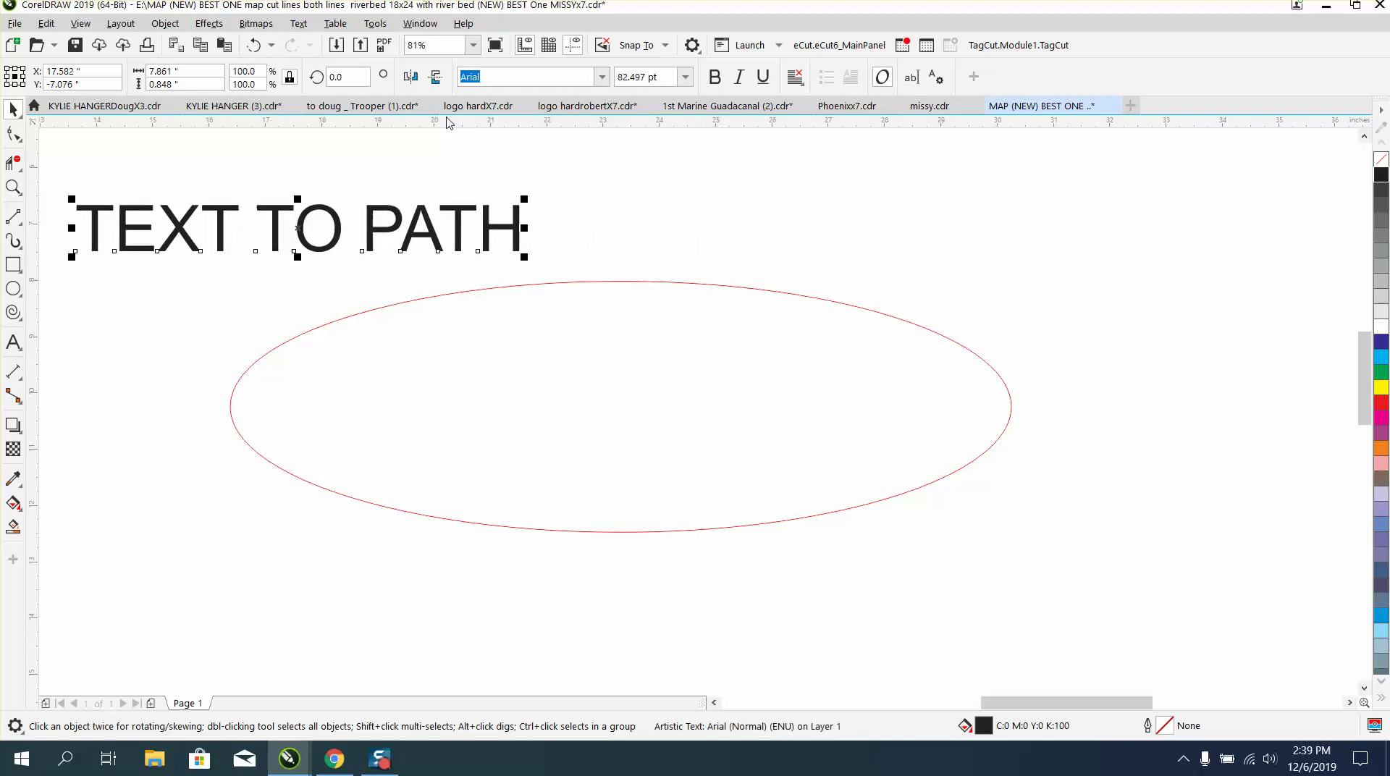
click(298, 23)
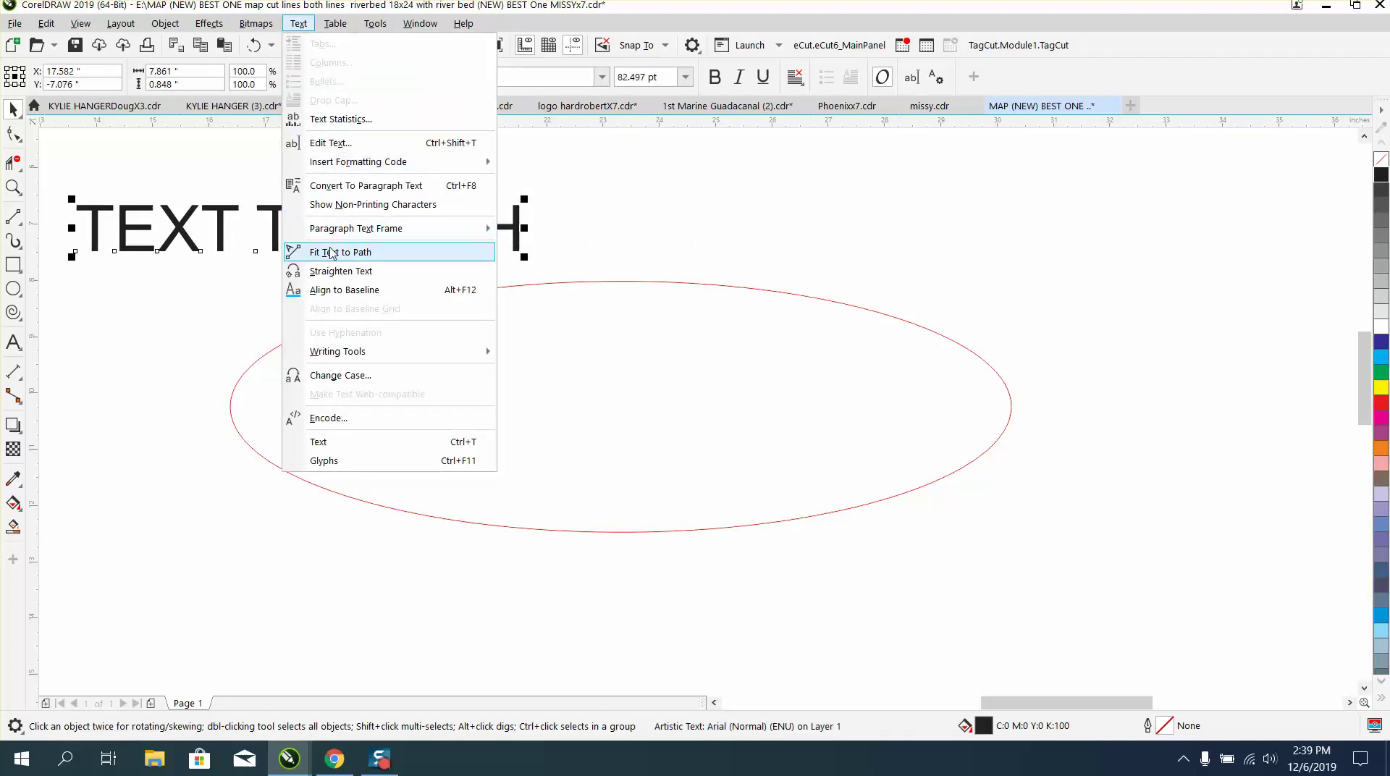
click(373, 249)
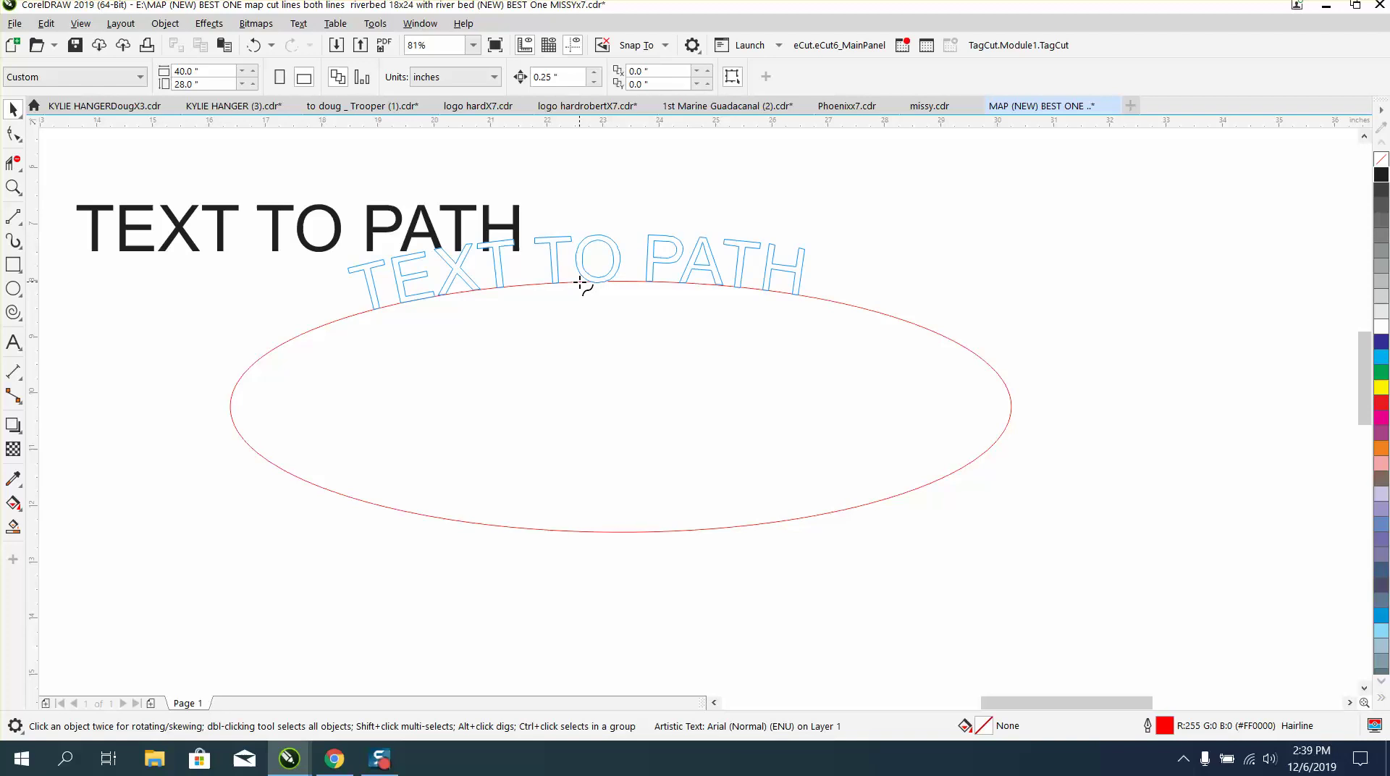
click(619, 282)
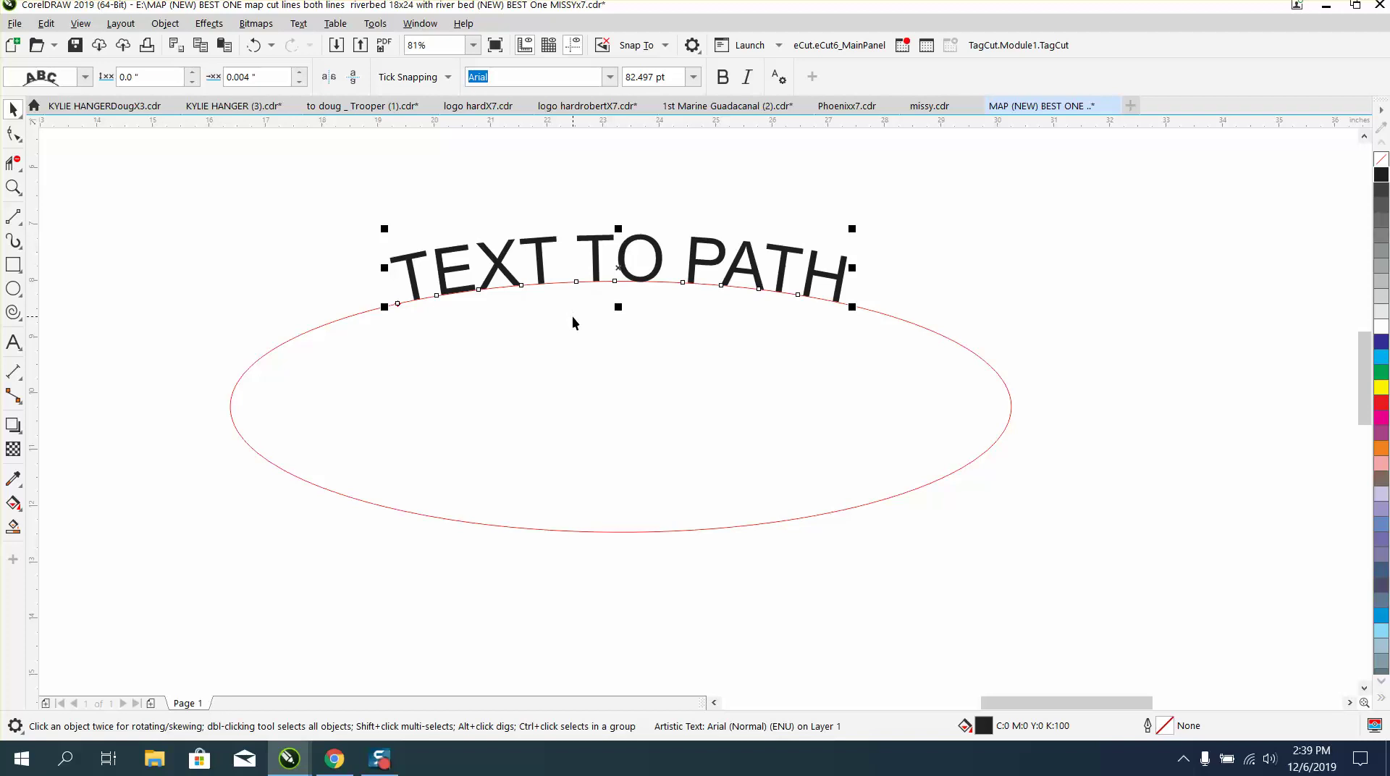
Set the curved text's distance from the path to 0.05 inches.
scroll(572, 316, down, 2)
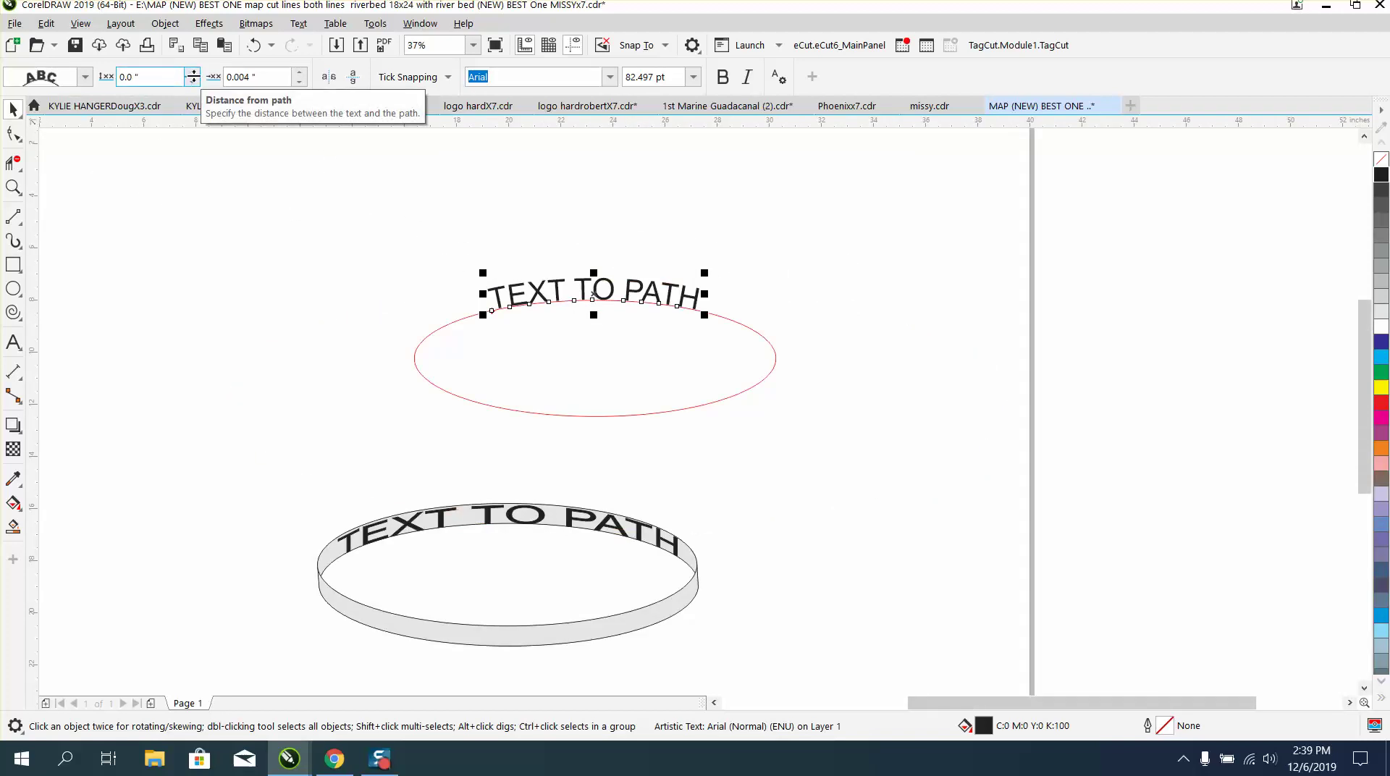
click(192, 73)
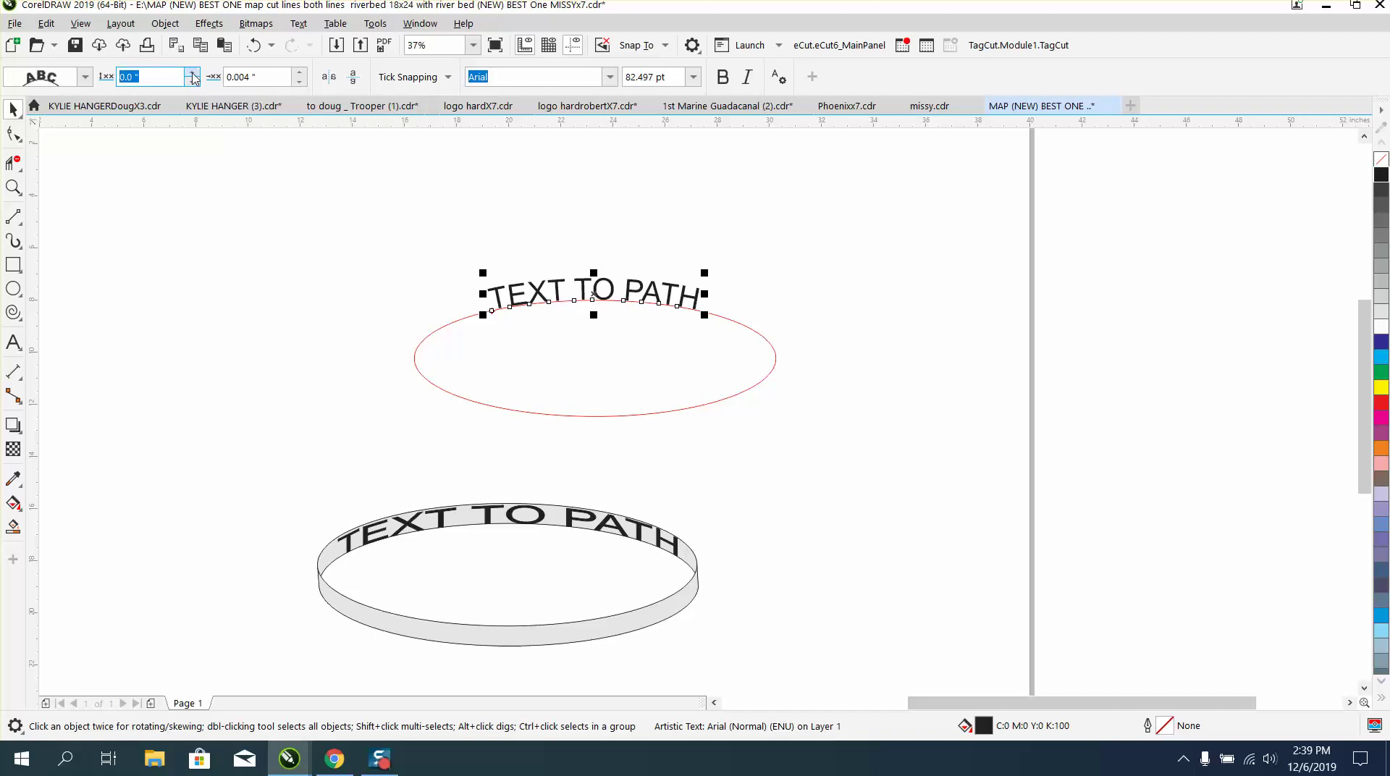
click(205, 237)
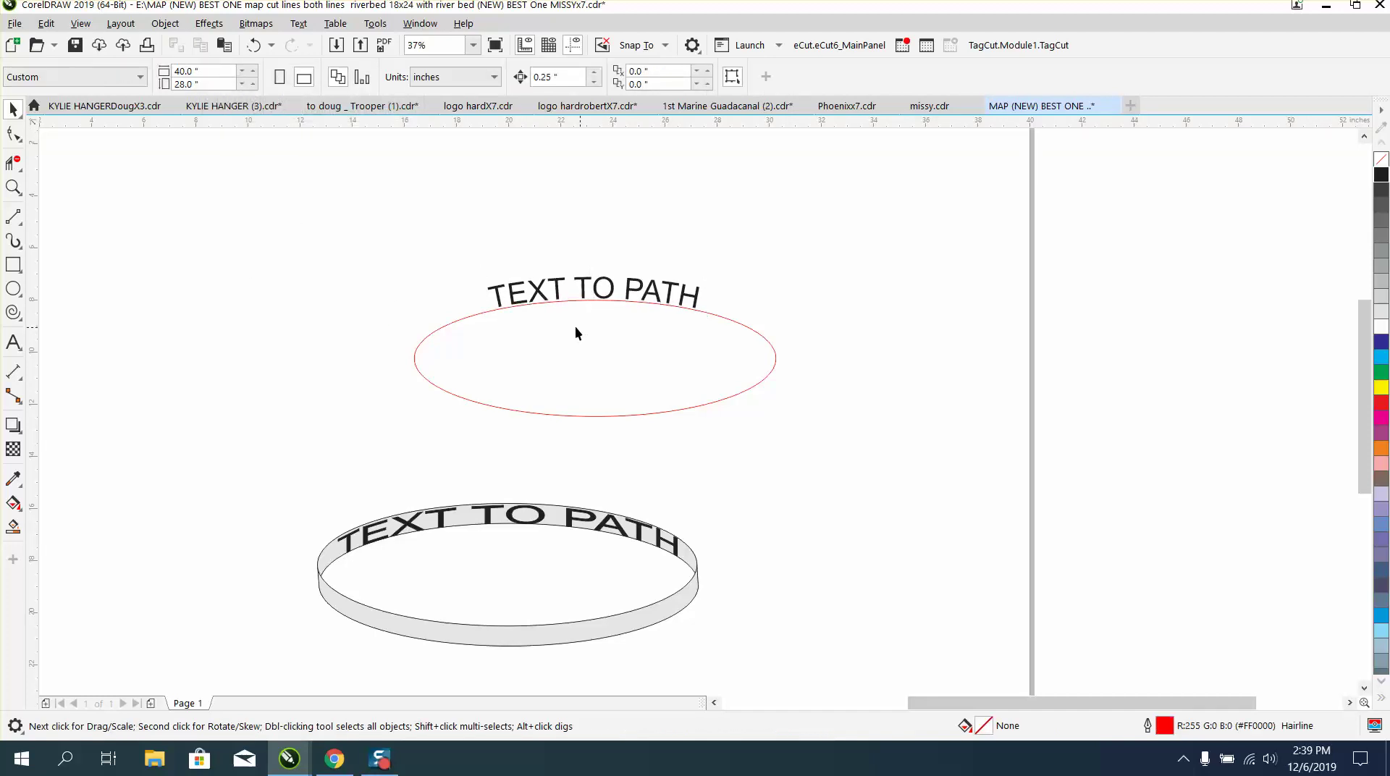
click(495, 293)
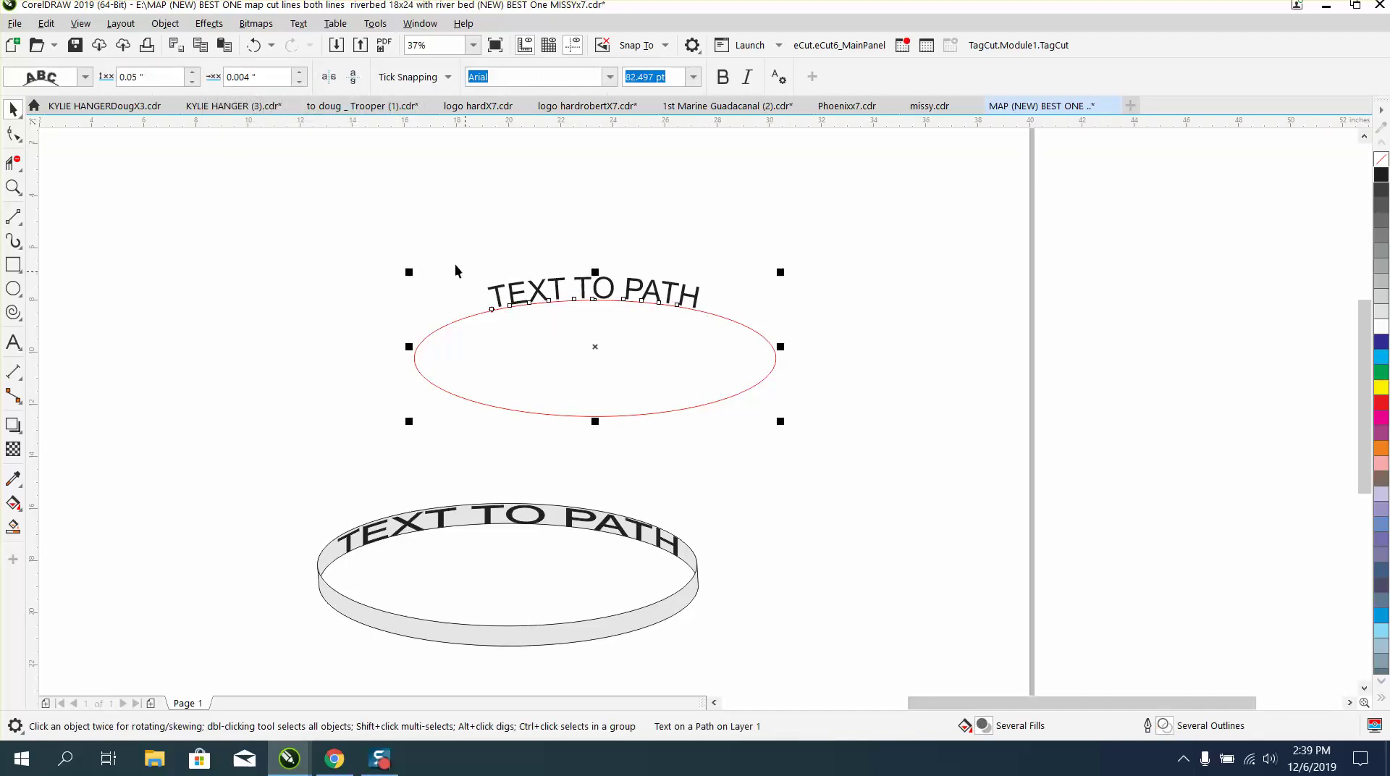
Apply the third text orientation preset and dismiss the Update text notification.
click(85, 77)
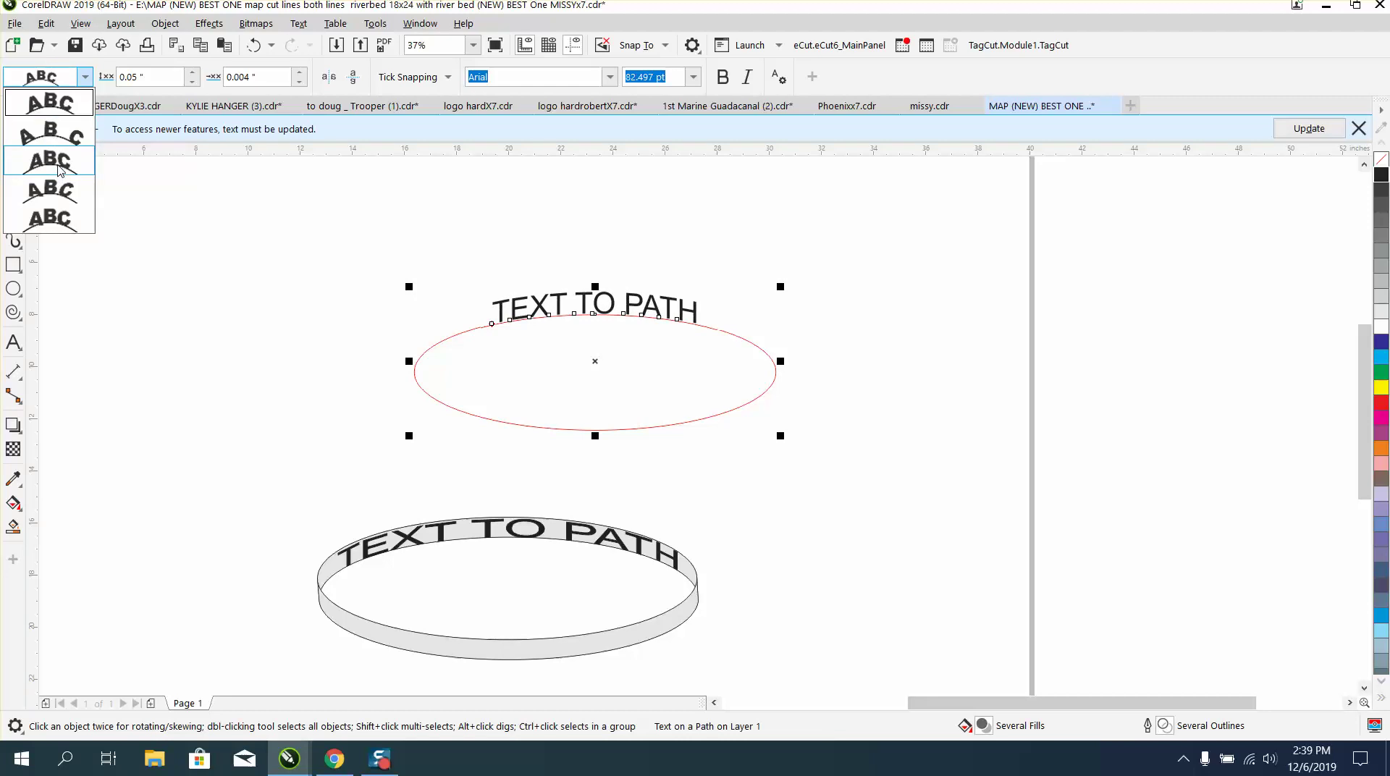
click(59, 166)
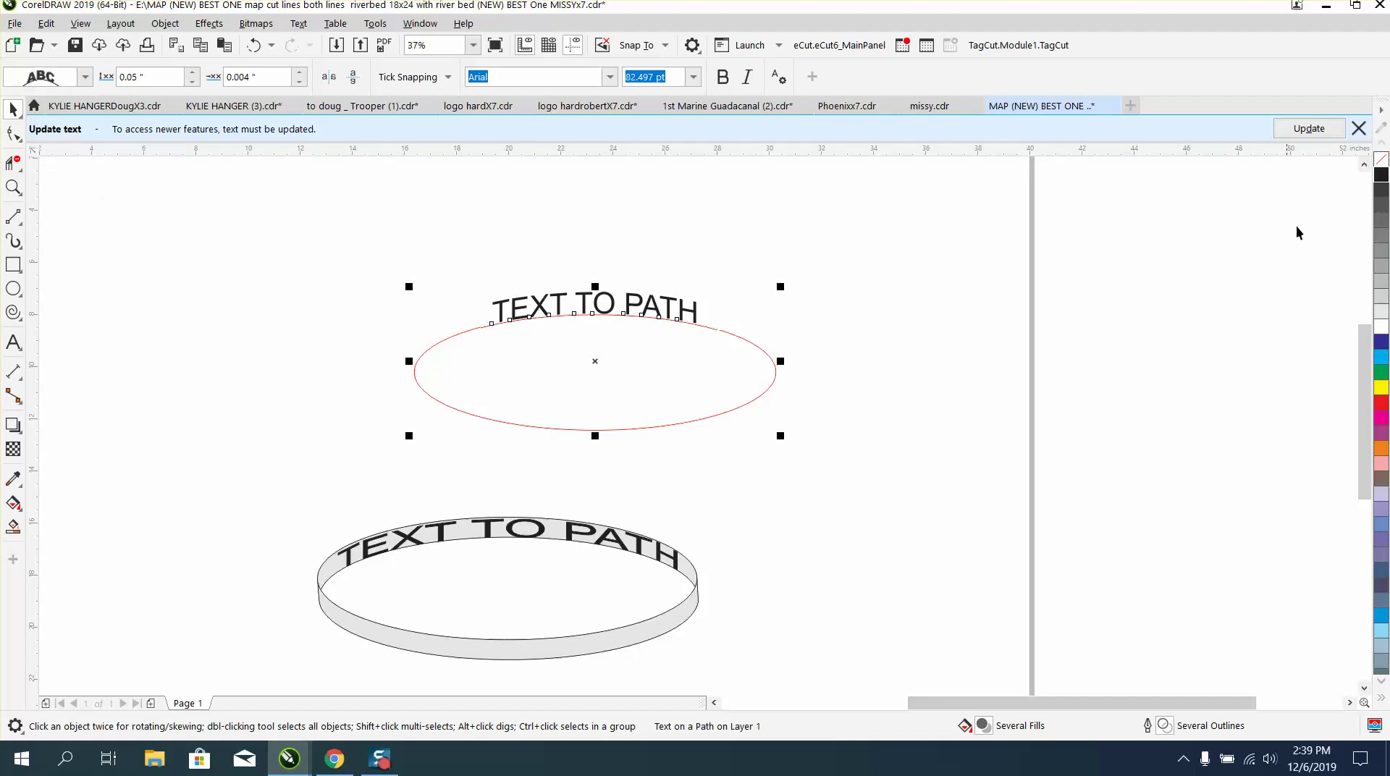
click(1359, 129)
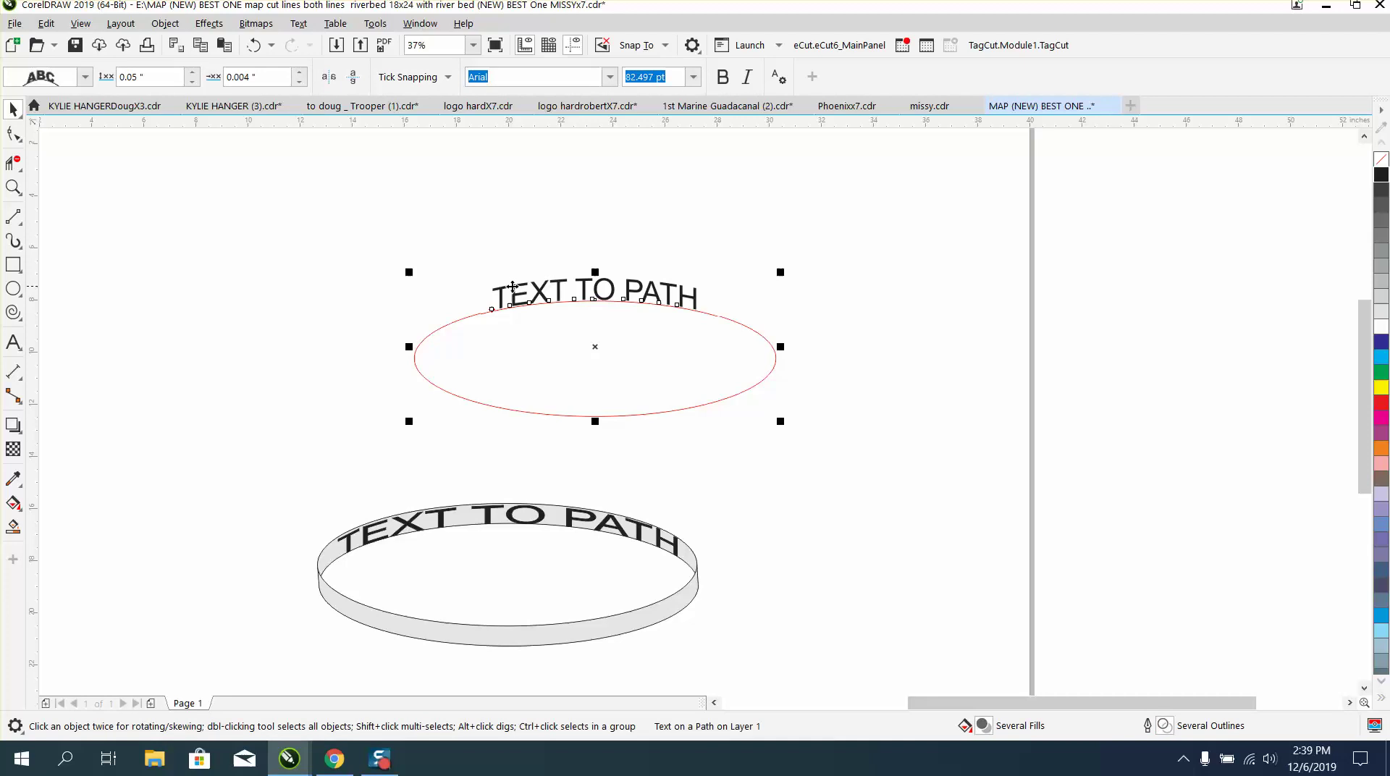
Break the text apart from the ellipse and drop a copy of the ellipse slightly above it.
click(165, 24)
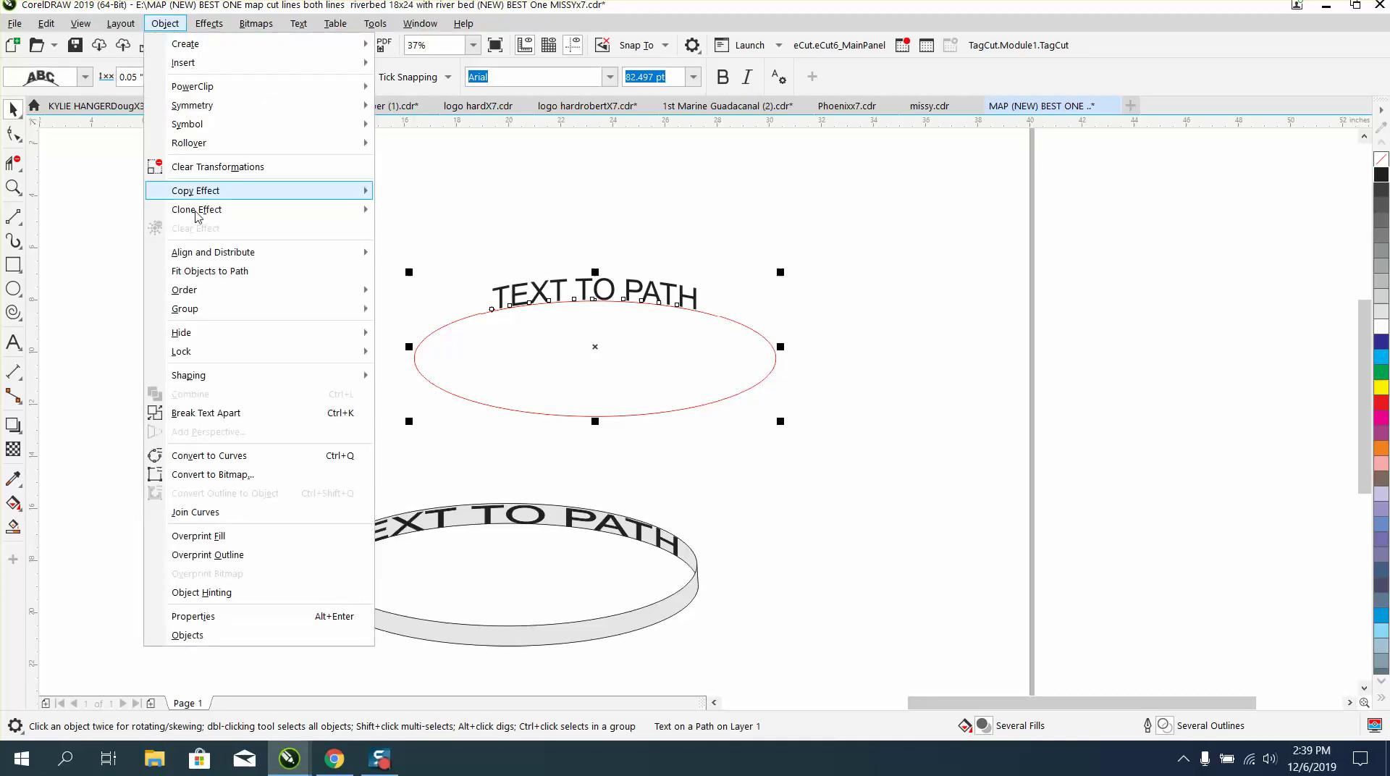
click(221, 411)
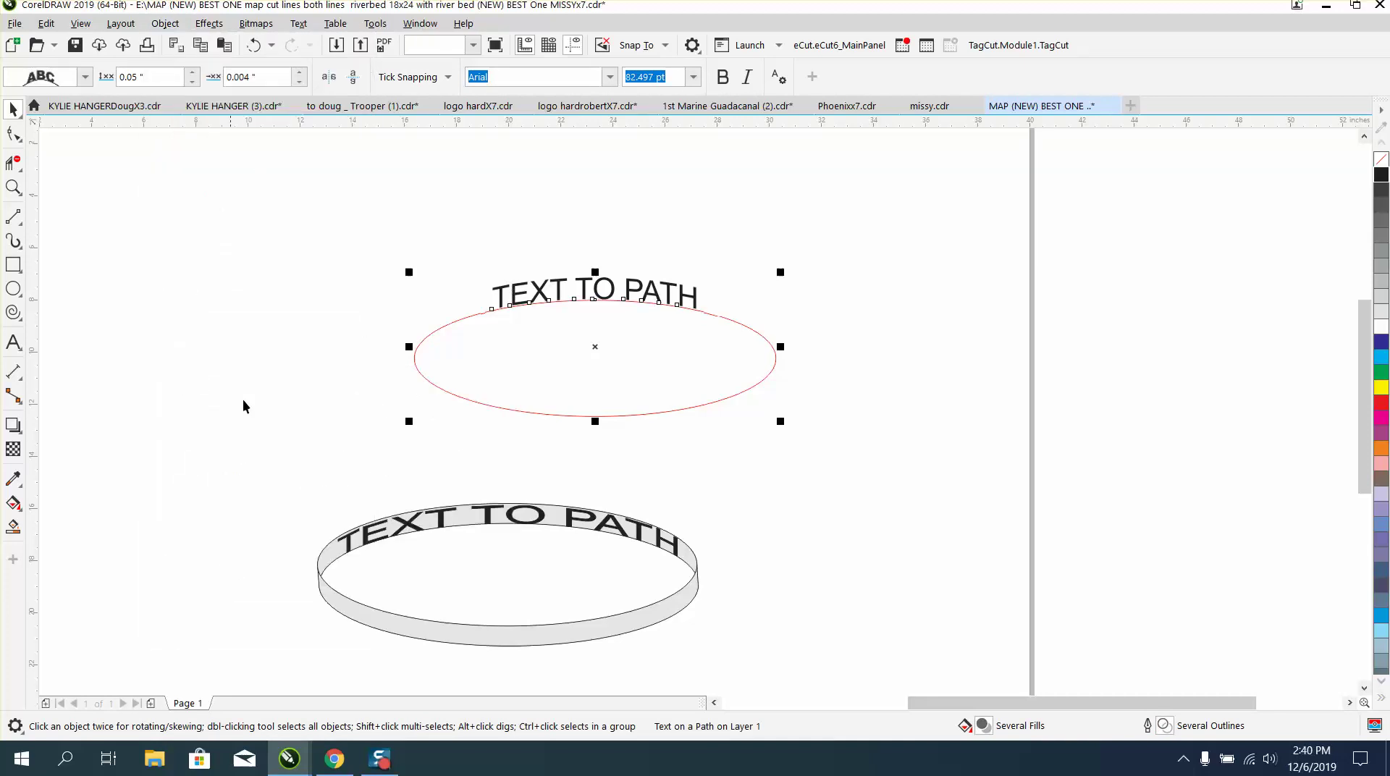
click(487, 311)
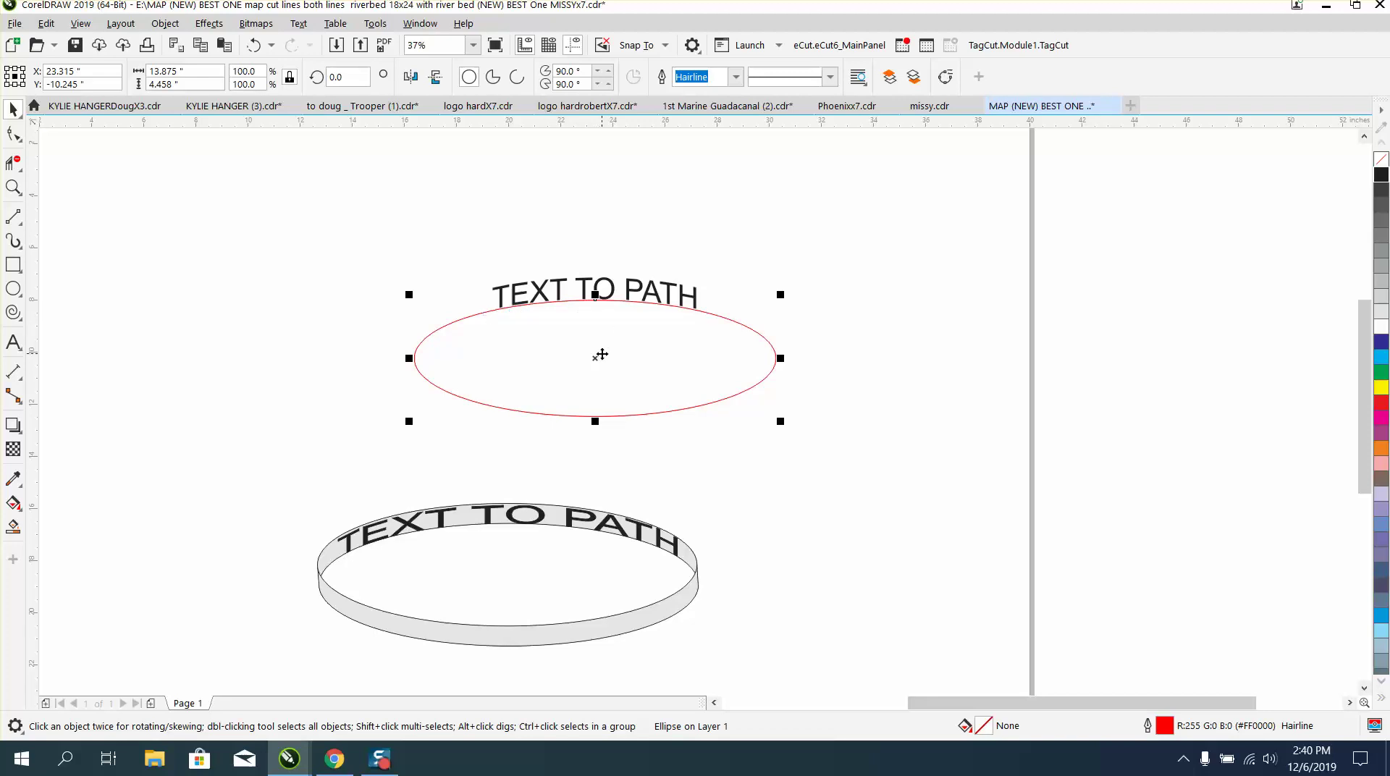
drag(596, 356, 594, 333)
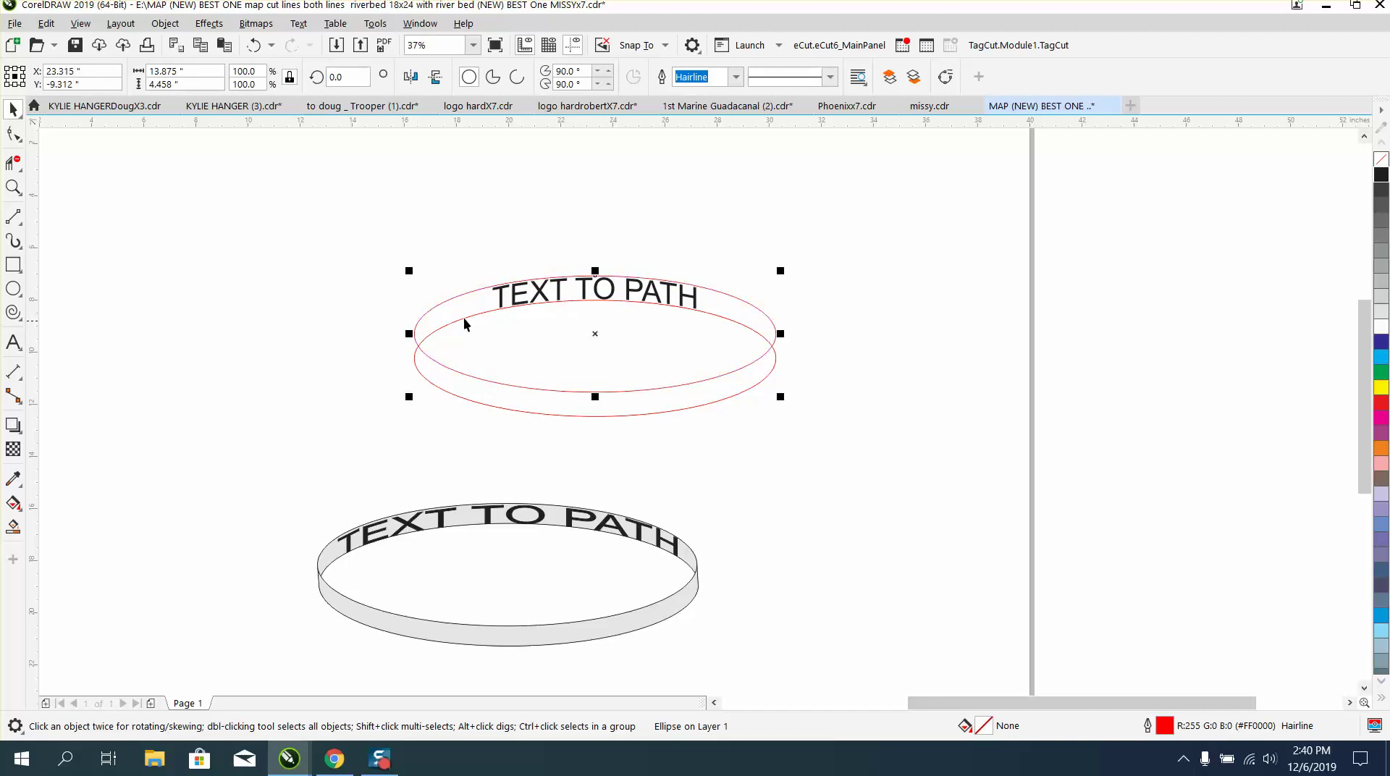
Draw vertical 2-point lines joining the two ellipses at their left and right edges.
click(13, 187)
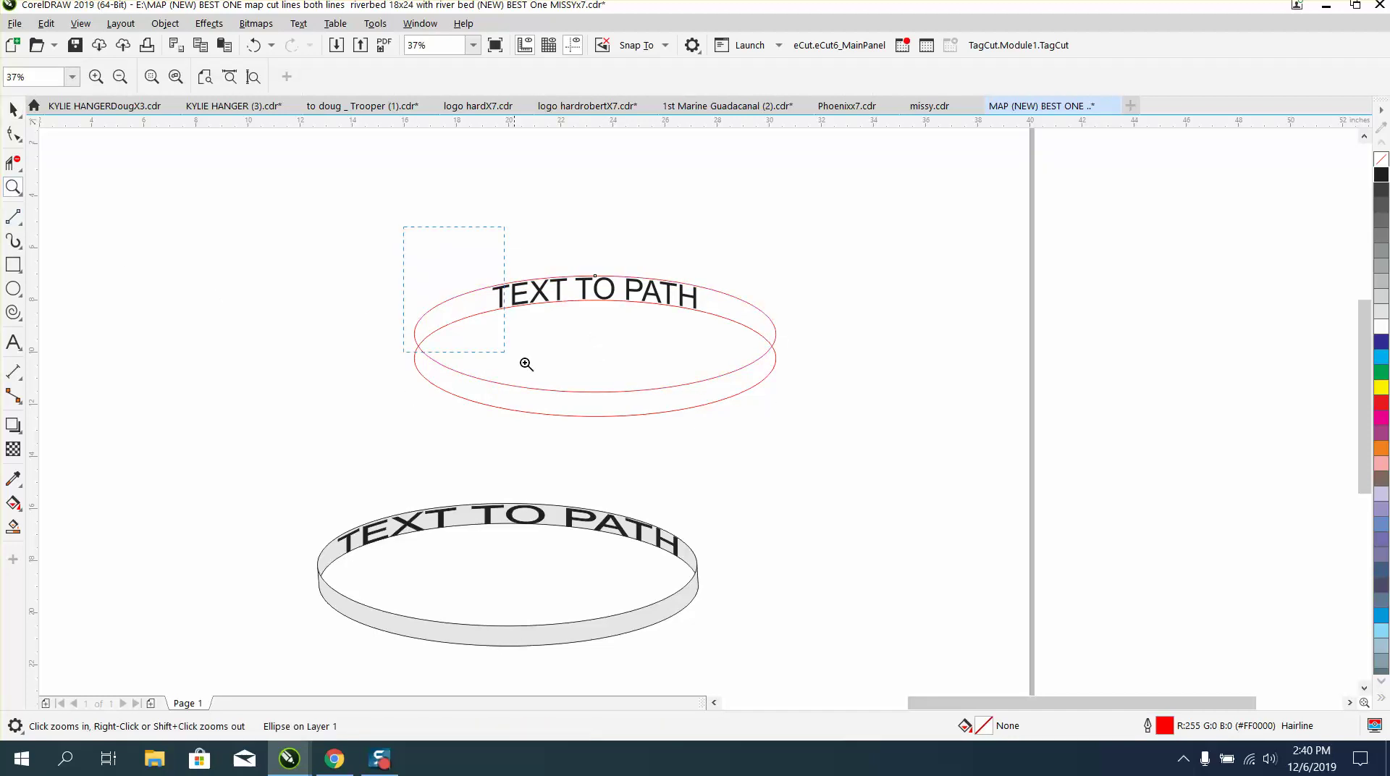
drag(407, 268, 858, 431)
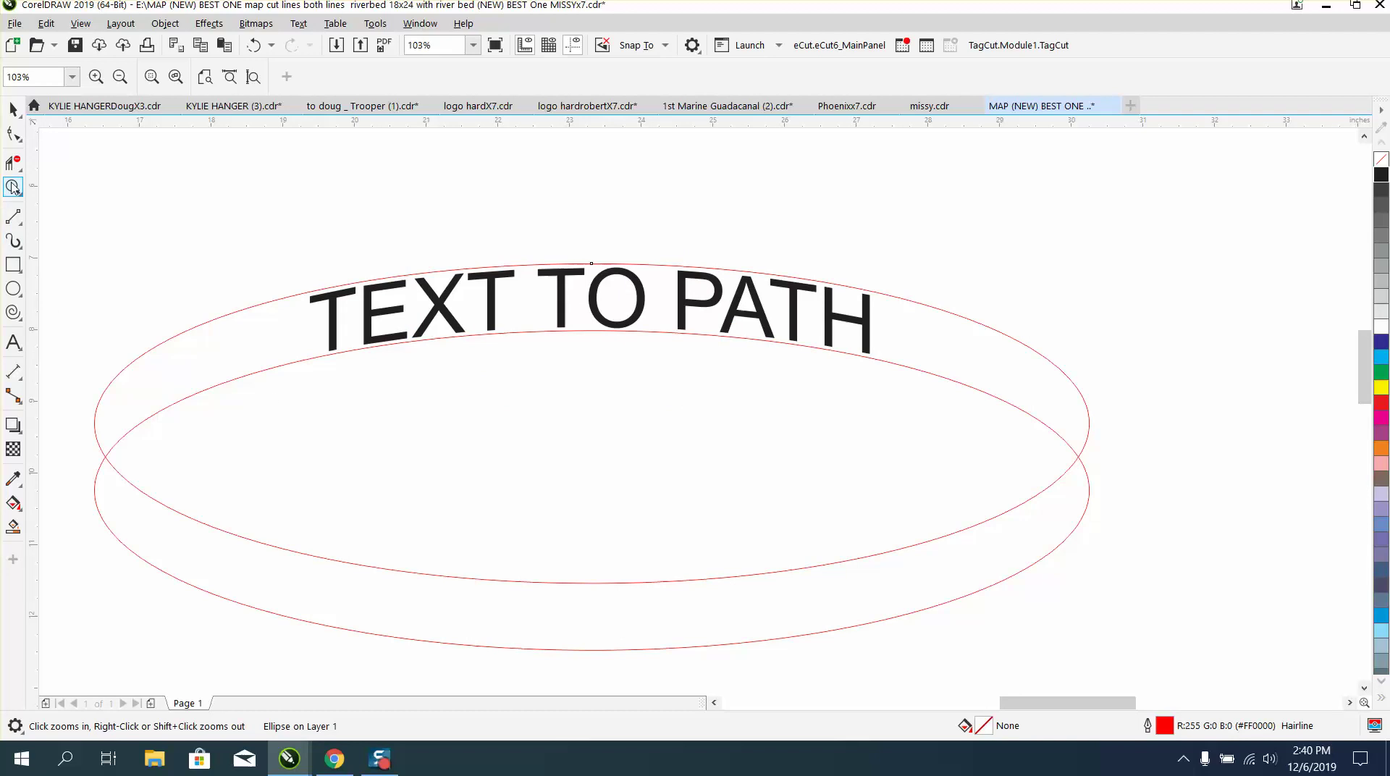
click(21, 233)
click(20, 222)
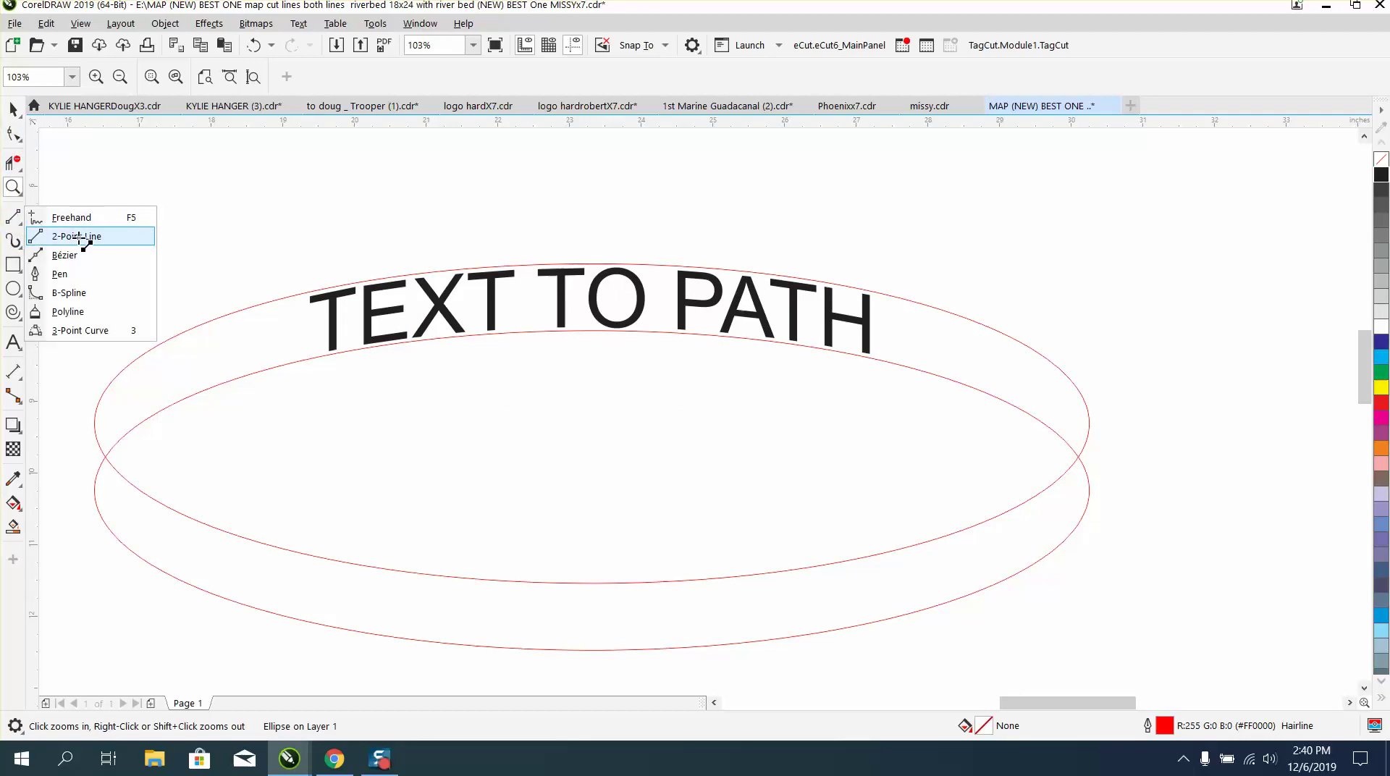
click(73, 236)
drag(94, 424, 94, 490)
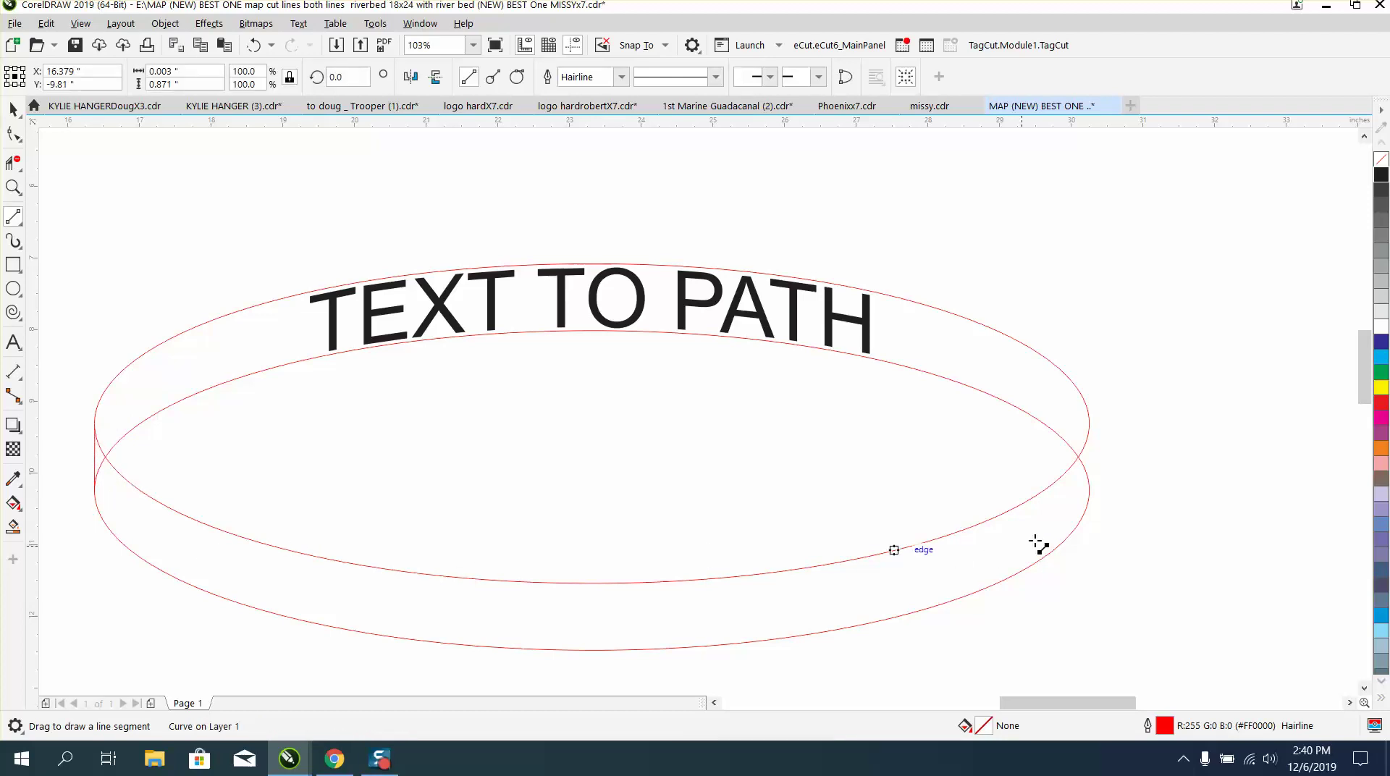
drag(1088, 490, 1089, 423)
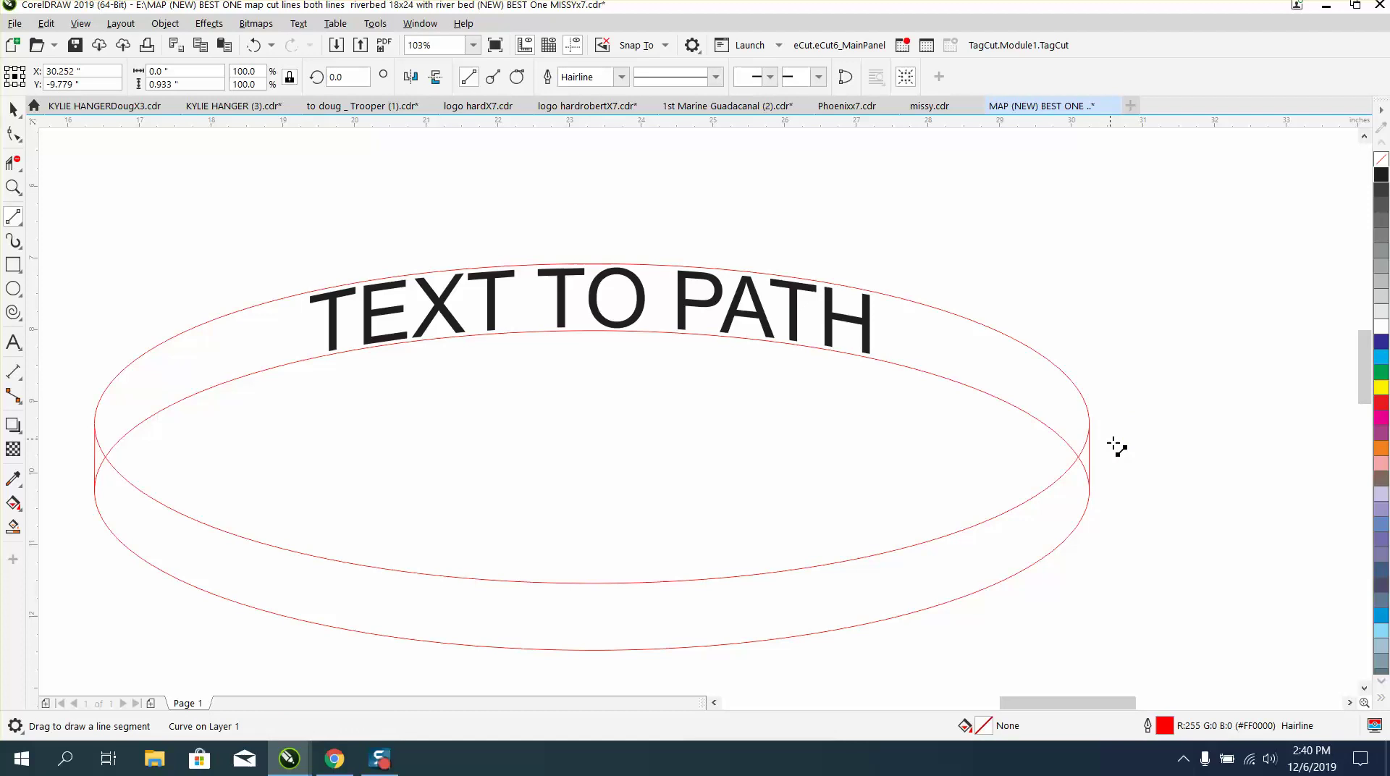
click(15, 165)
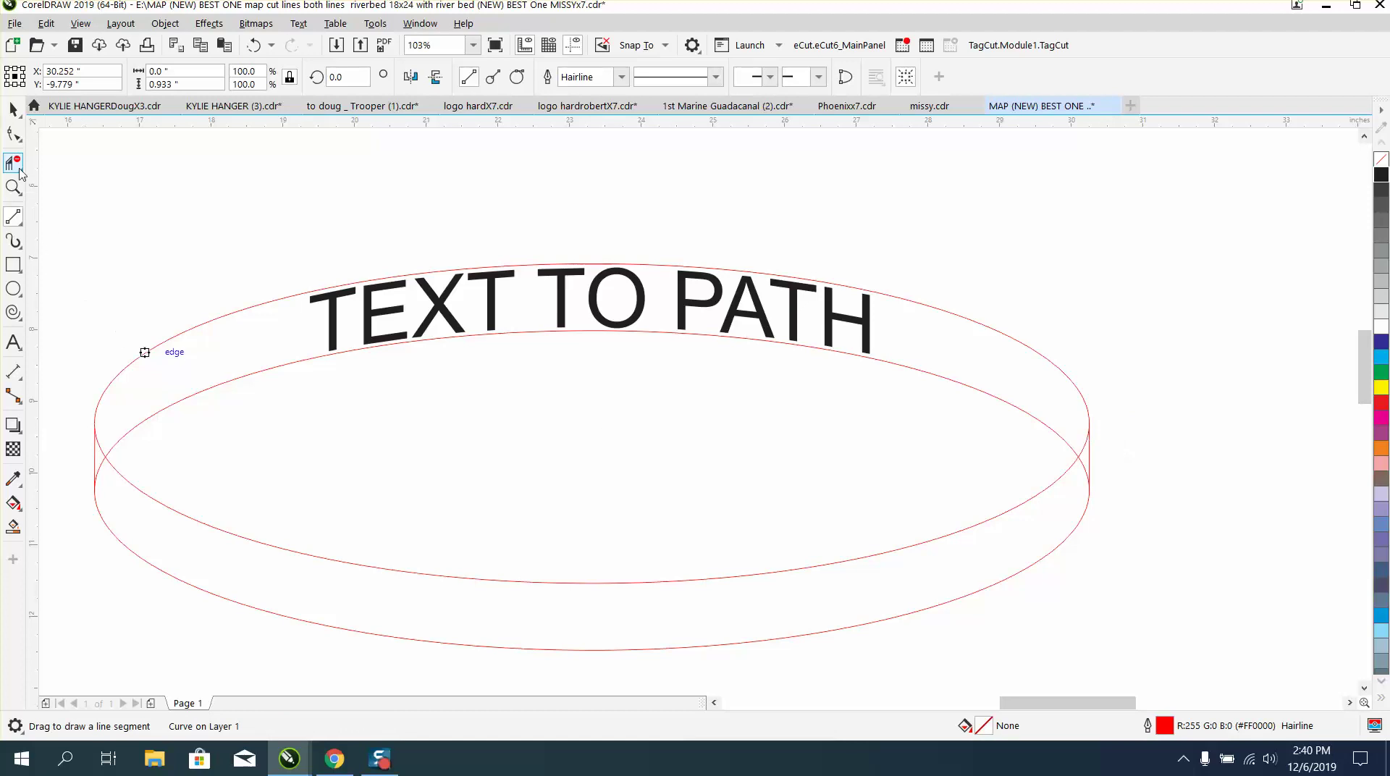
Delete the overlapping line segments at the left and right intersections.
click(103, 459)
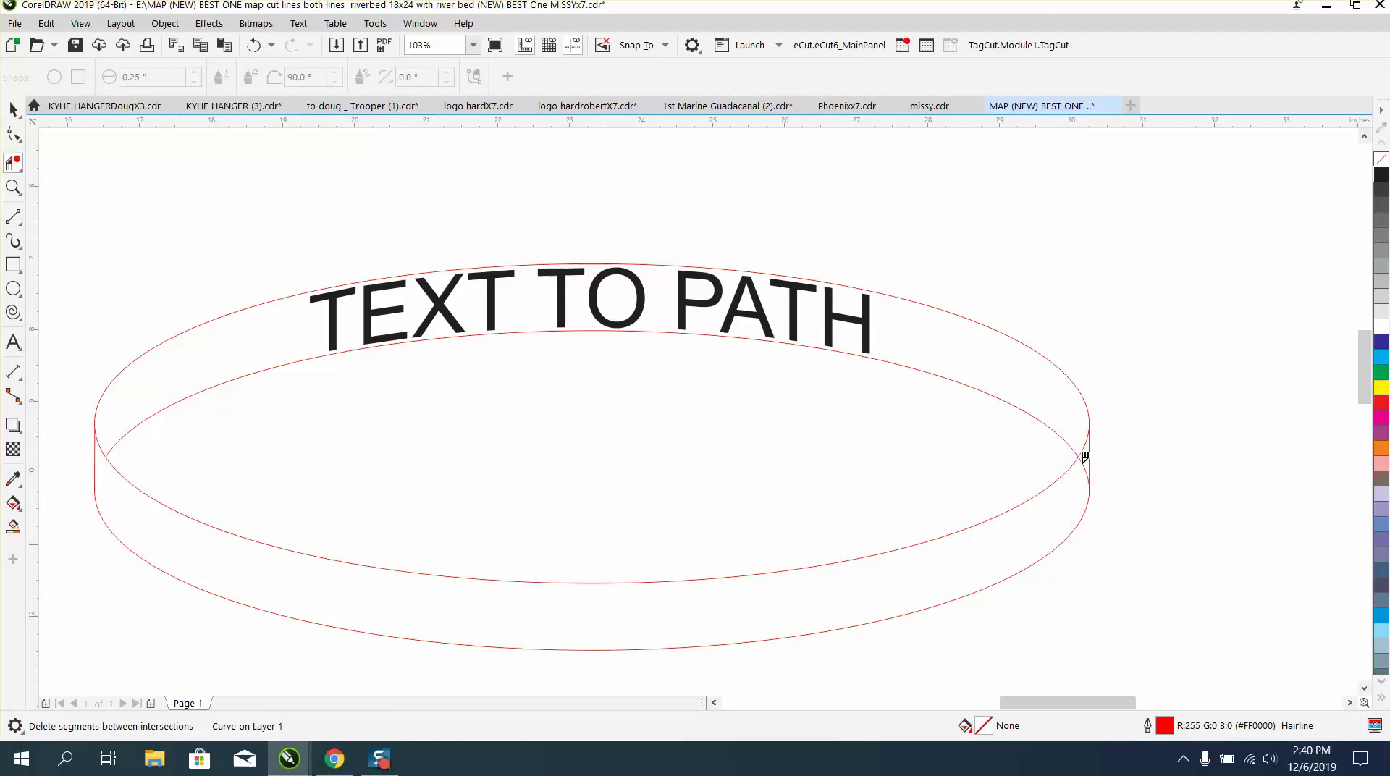
click(1086, 457)
scroll(347, 394, down, 3)
click(13, 108)
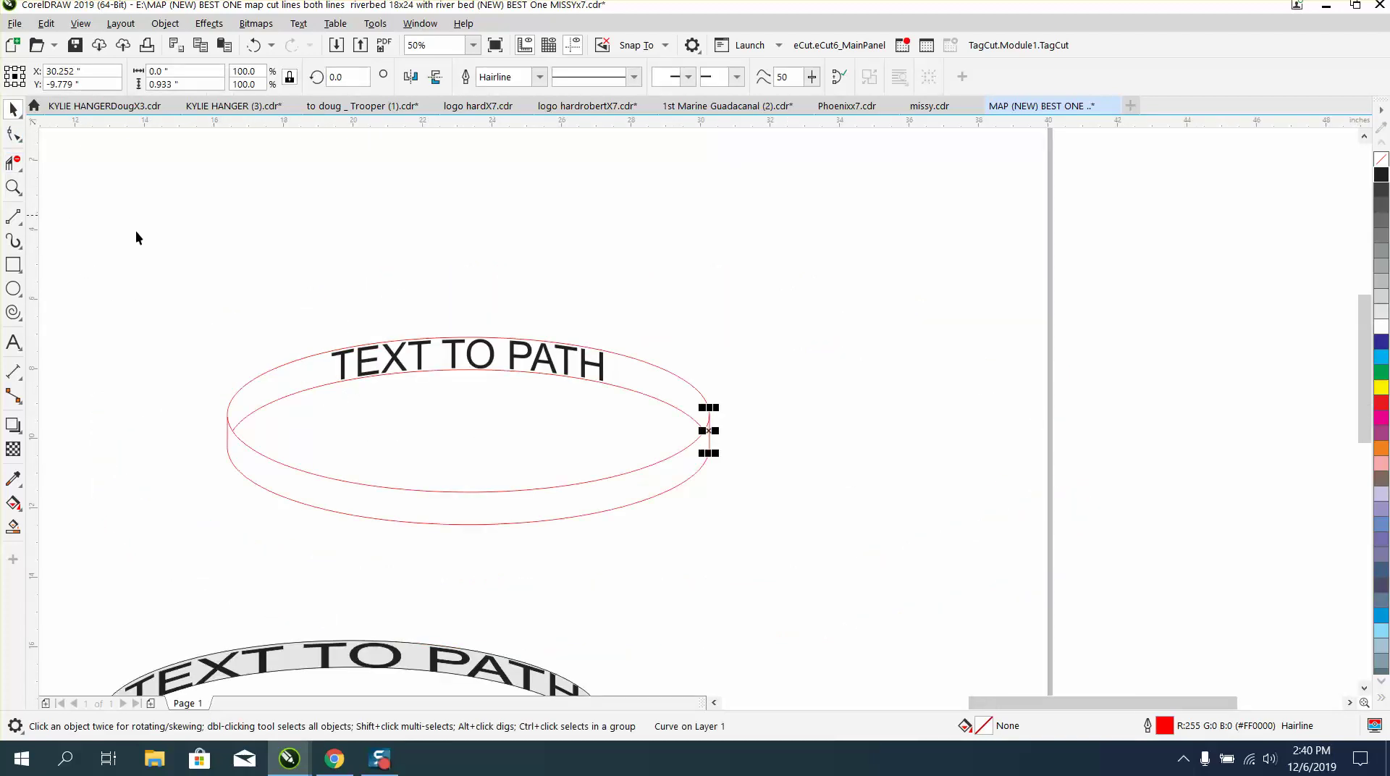
Fill the front band, back band and the O, P, A letter holes light grey (230,230,230).
click(13, 526)
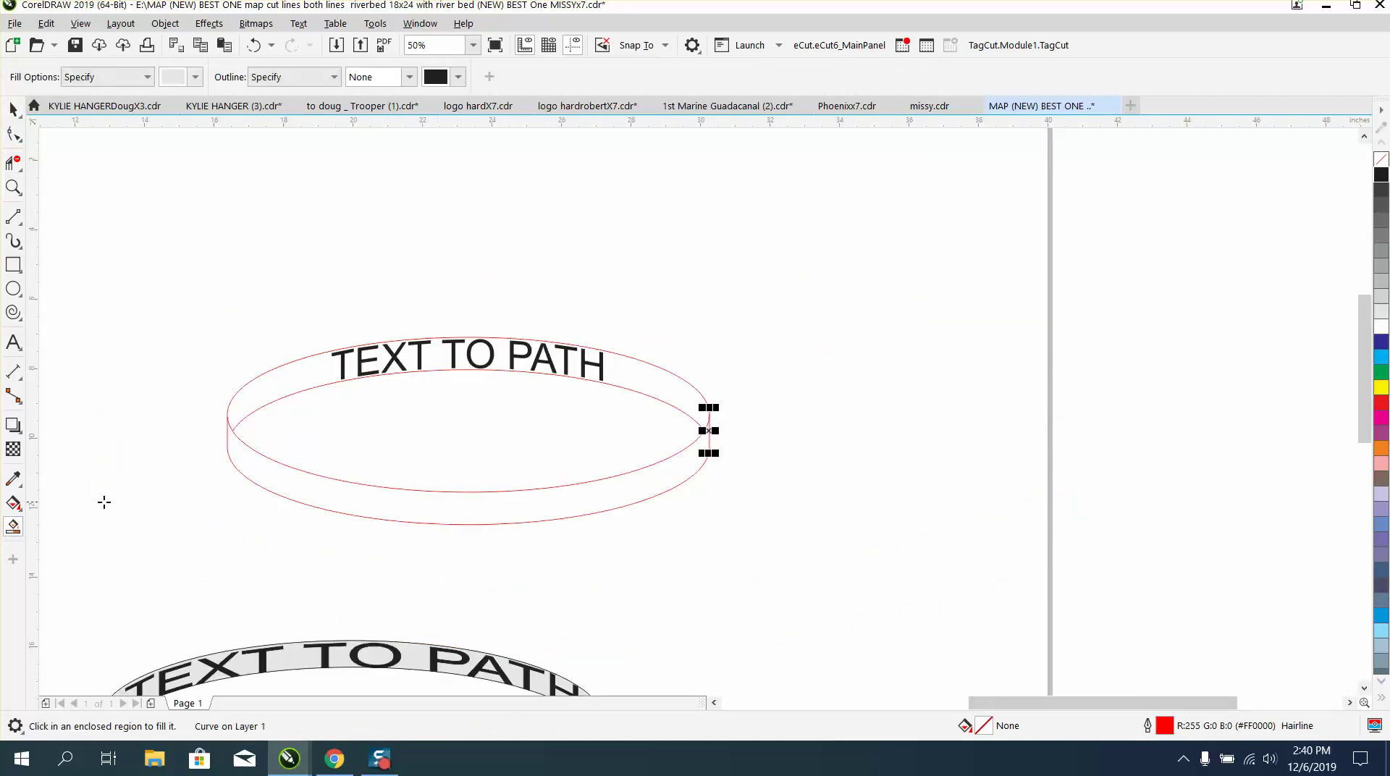
click(350, 499)
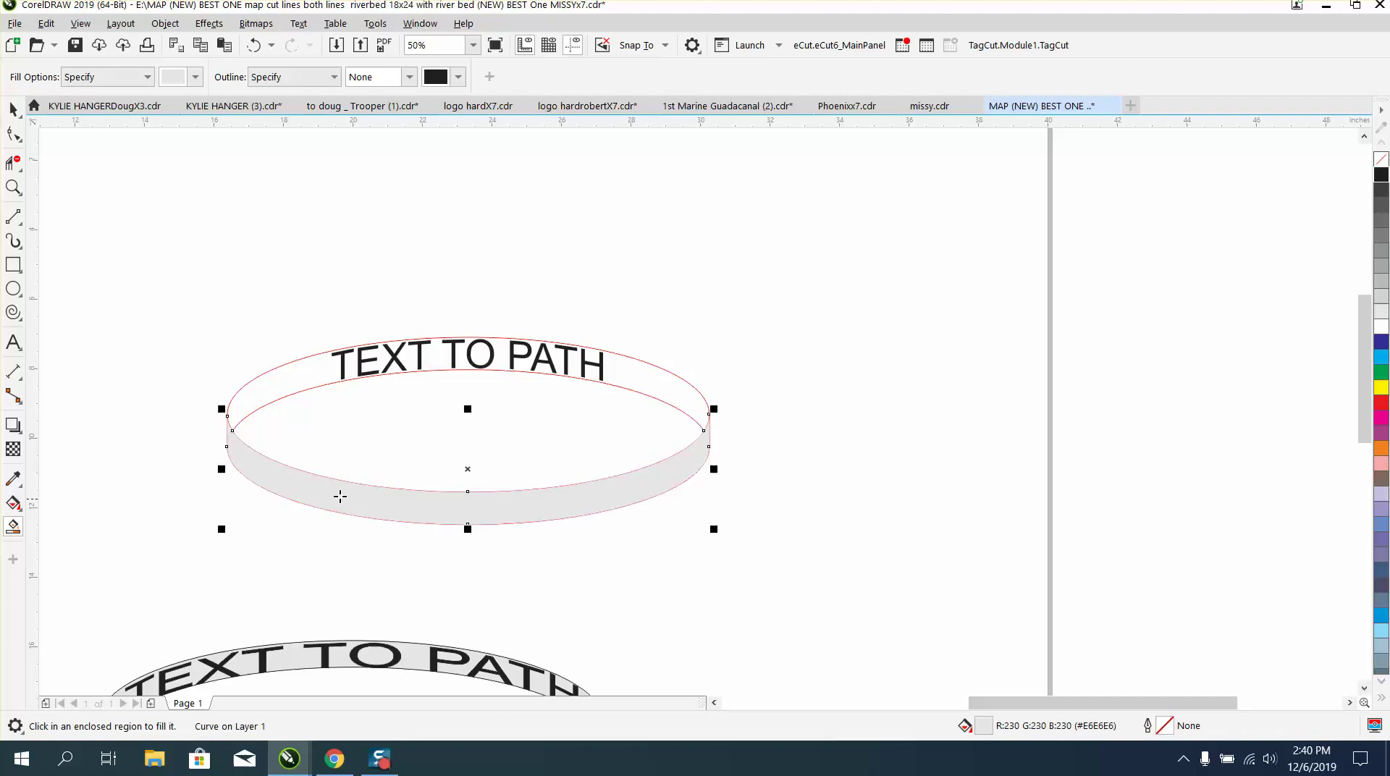
click(292, 378)
click(479, 353)
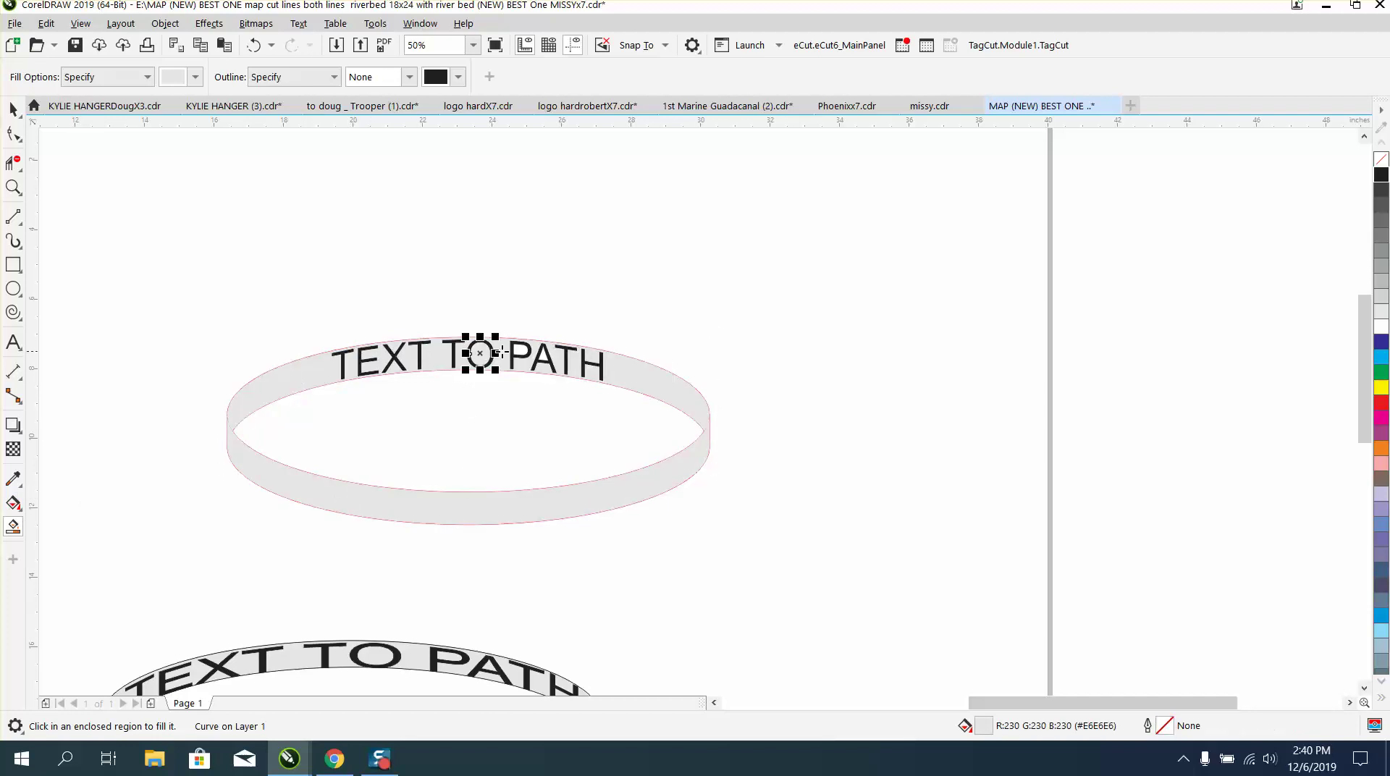
click(521, 349)
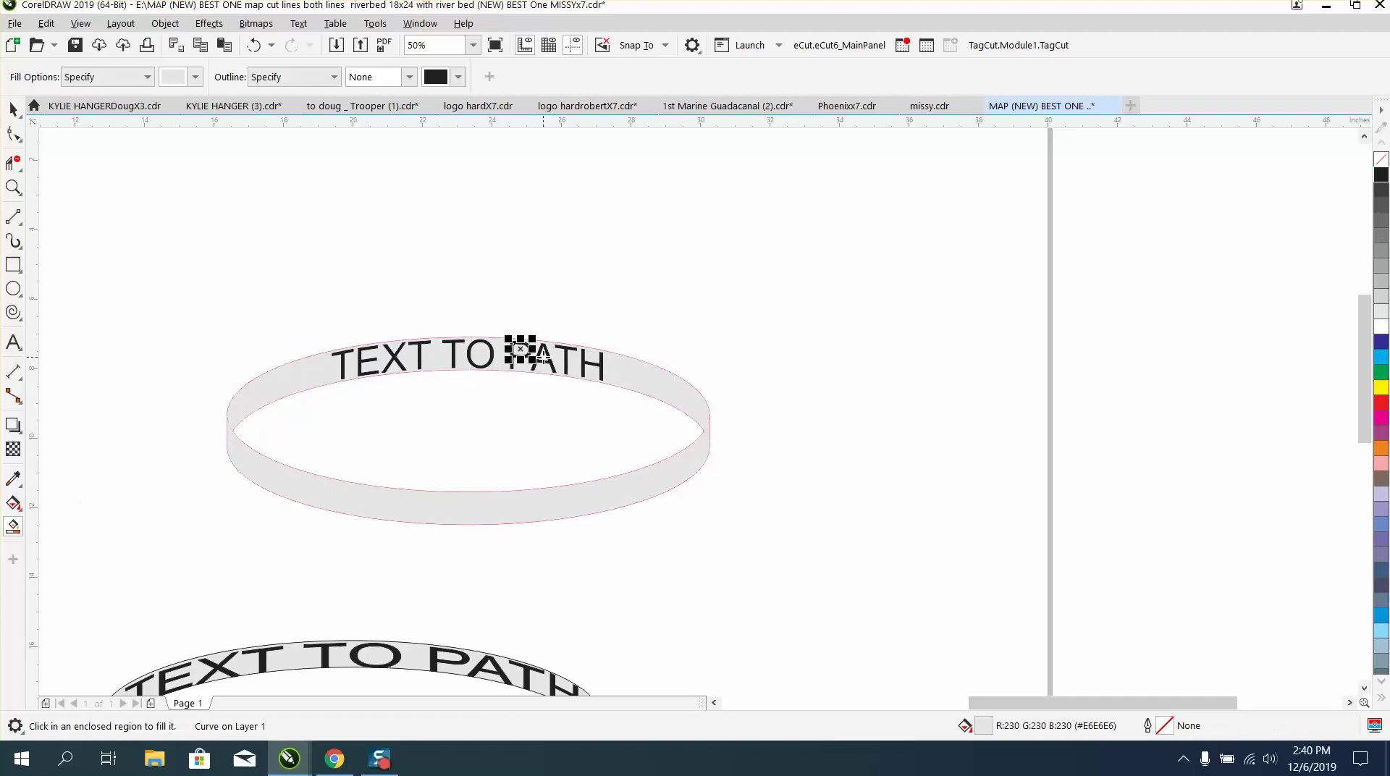
click(543, 355)
click(13, 109)
drag(162, 307, 831, 610)
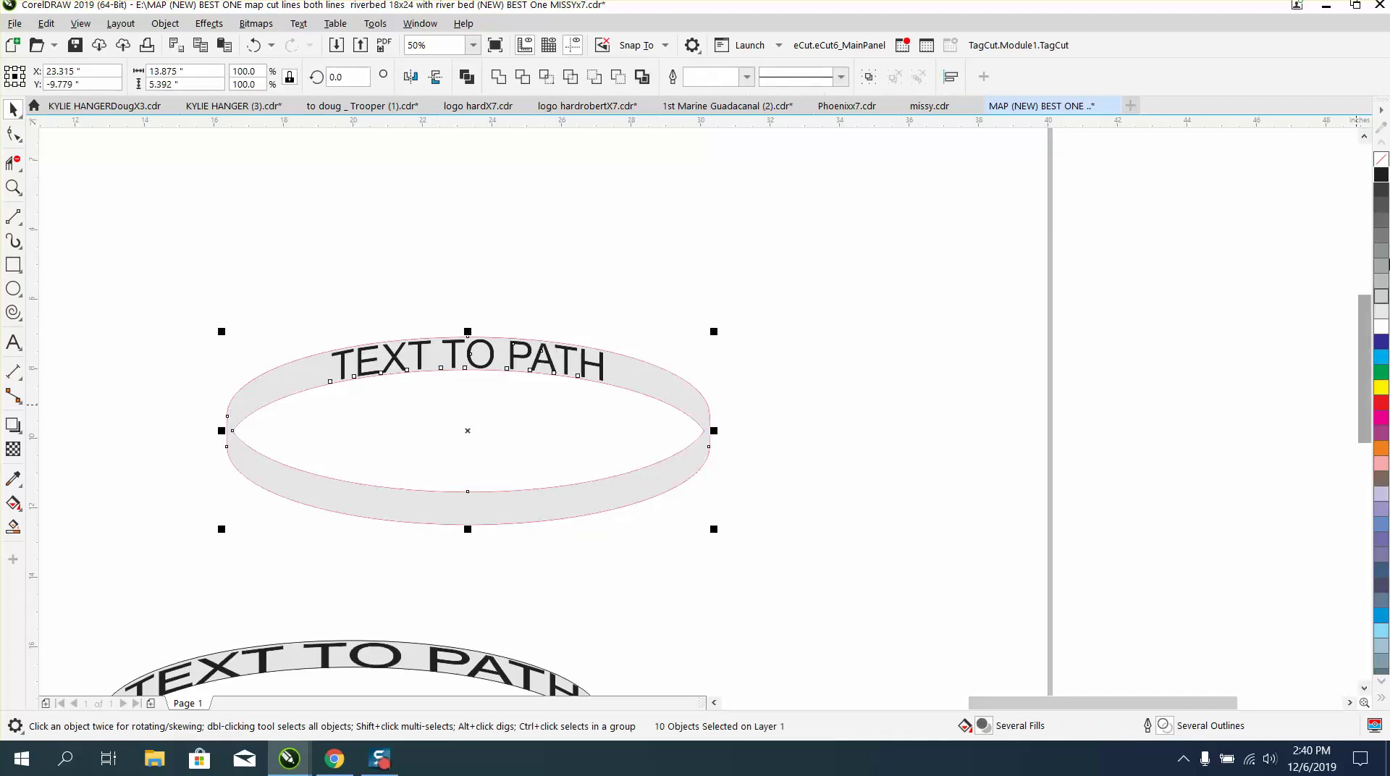
Give the selected ring artwork black outlines 1.0 pt wide.
right_click(1383, 179)
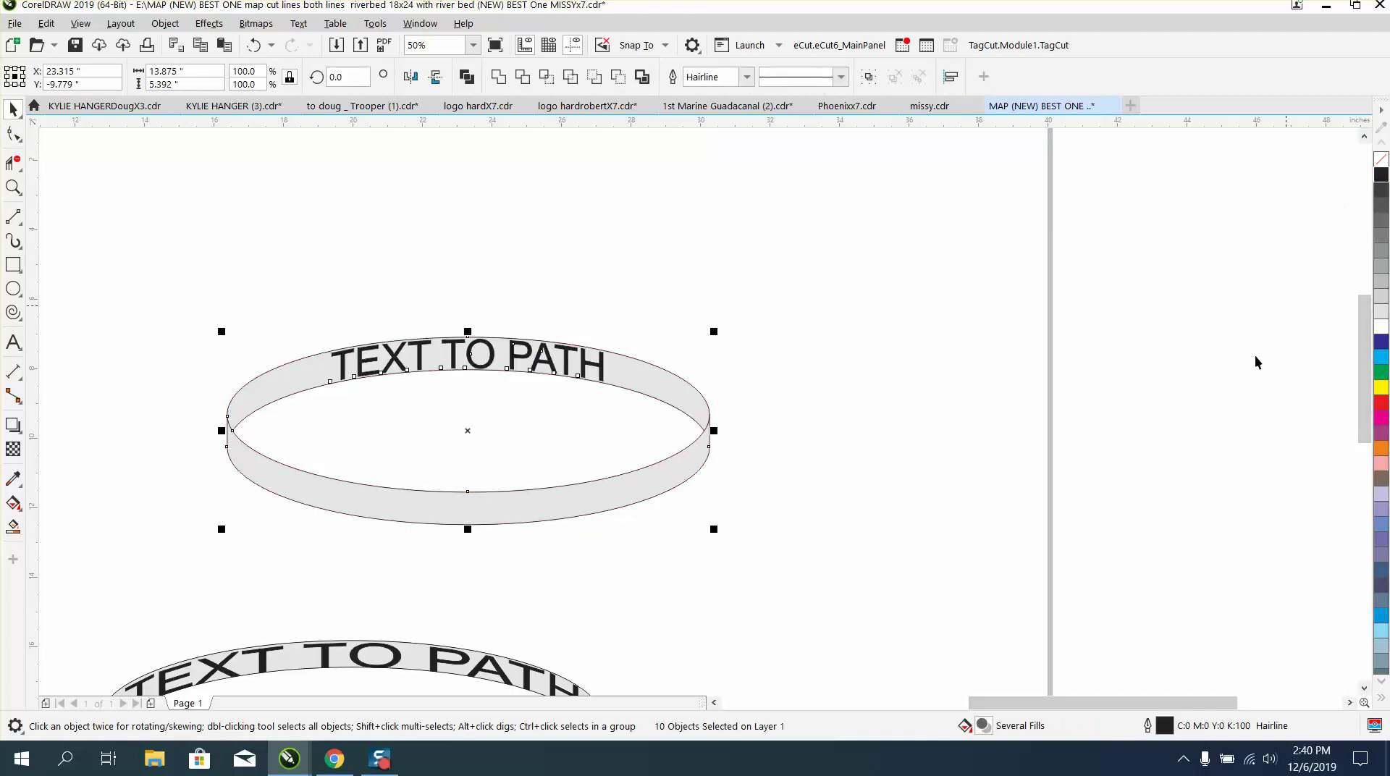
double_click(1166, 726)
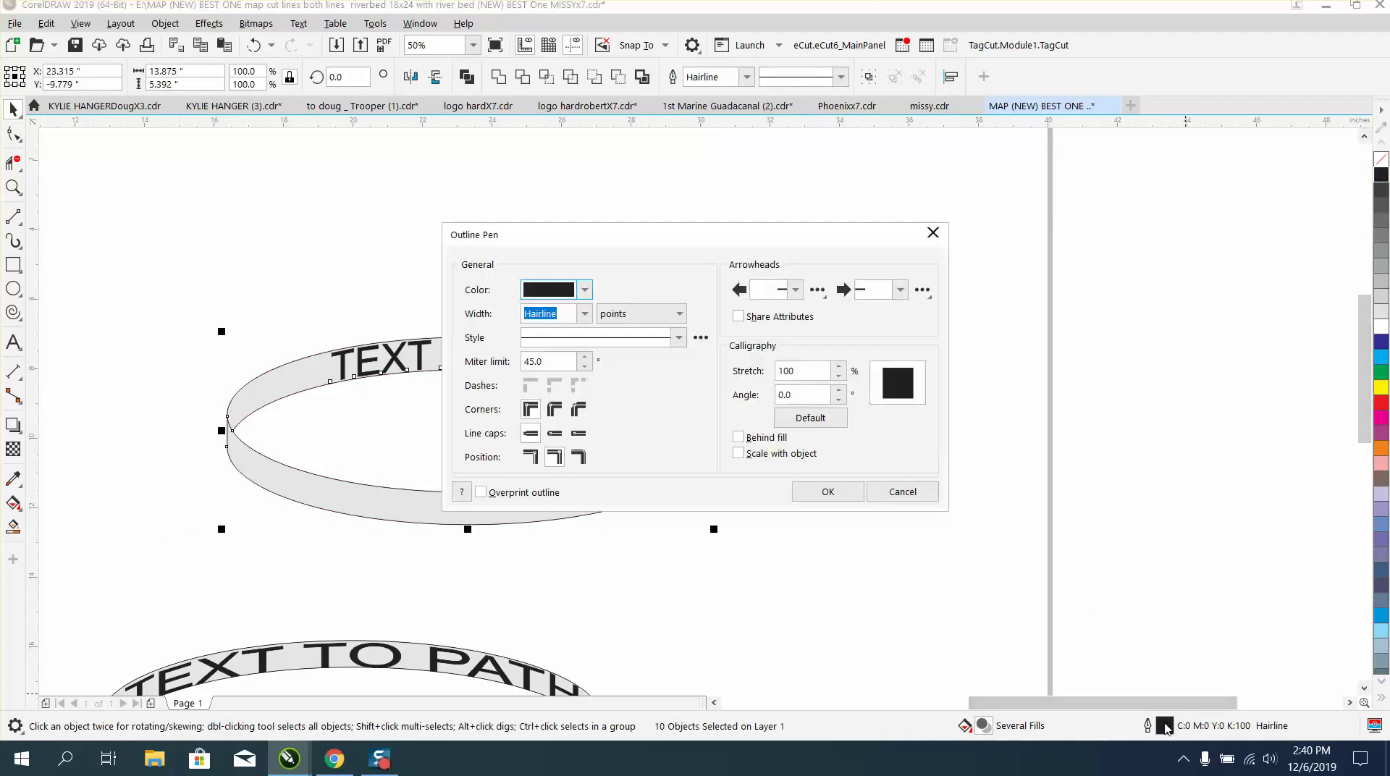
click(585, 314)
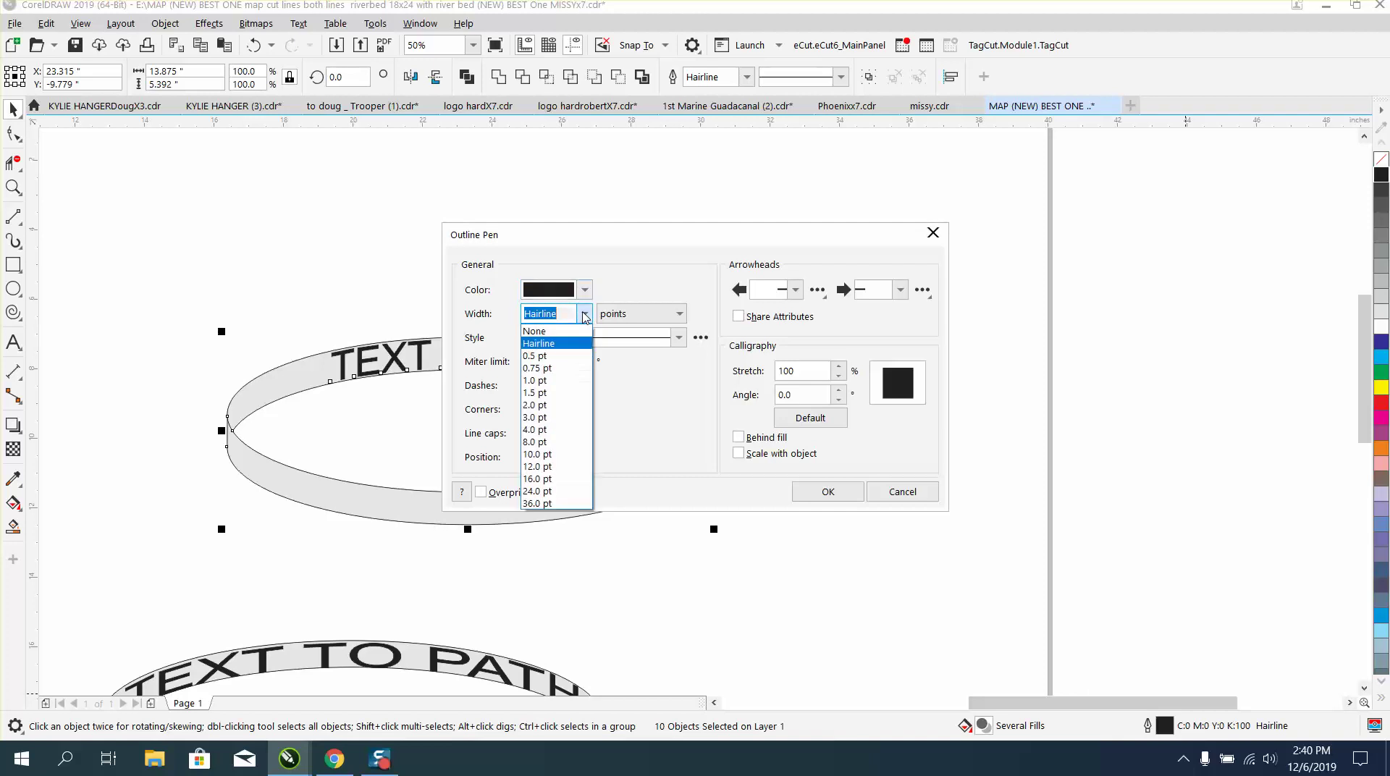
click(537, 384)
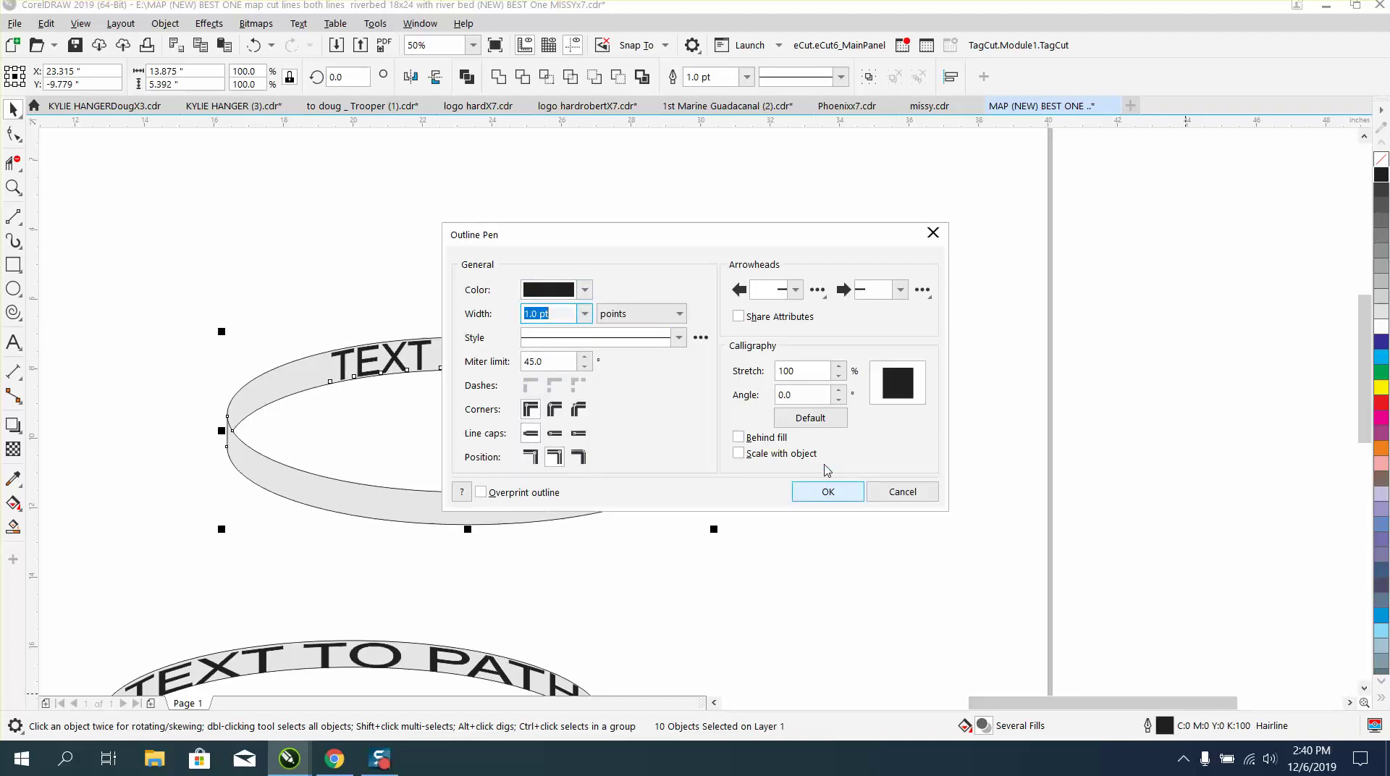
click(828, 493)
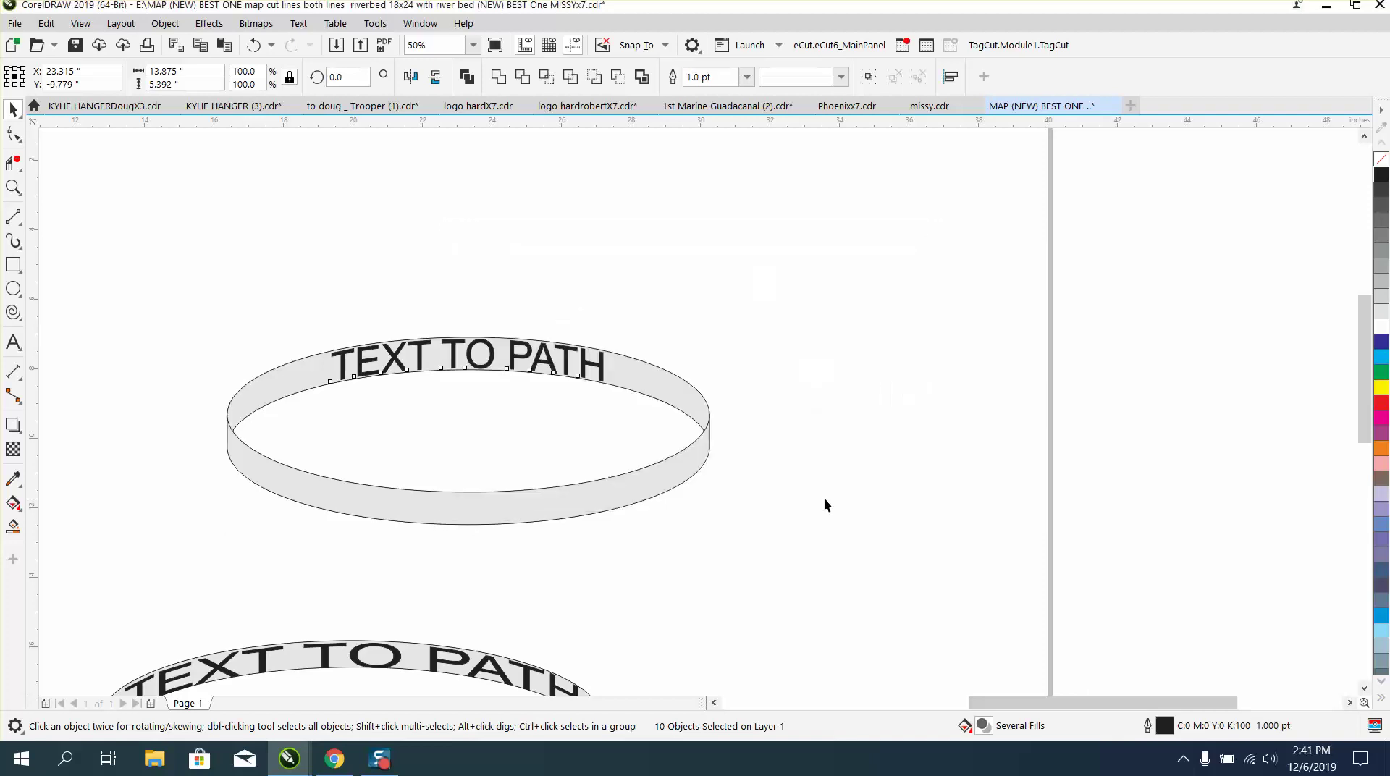
Increase the outline width to 4.0 pt.
double_click(1148, 725)
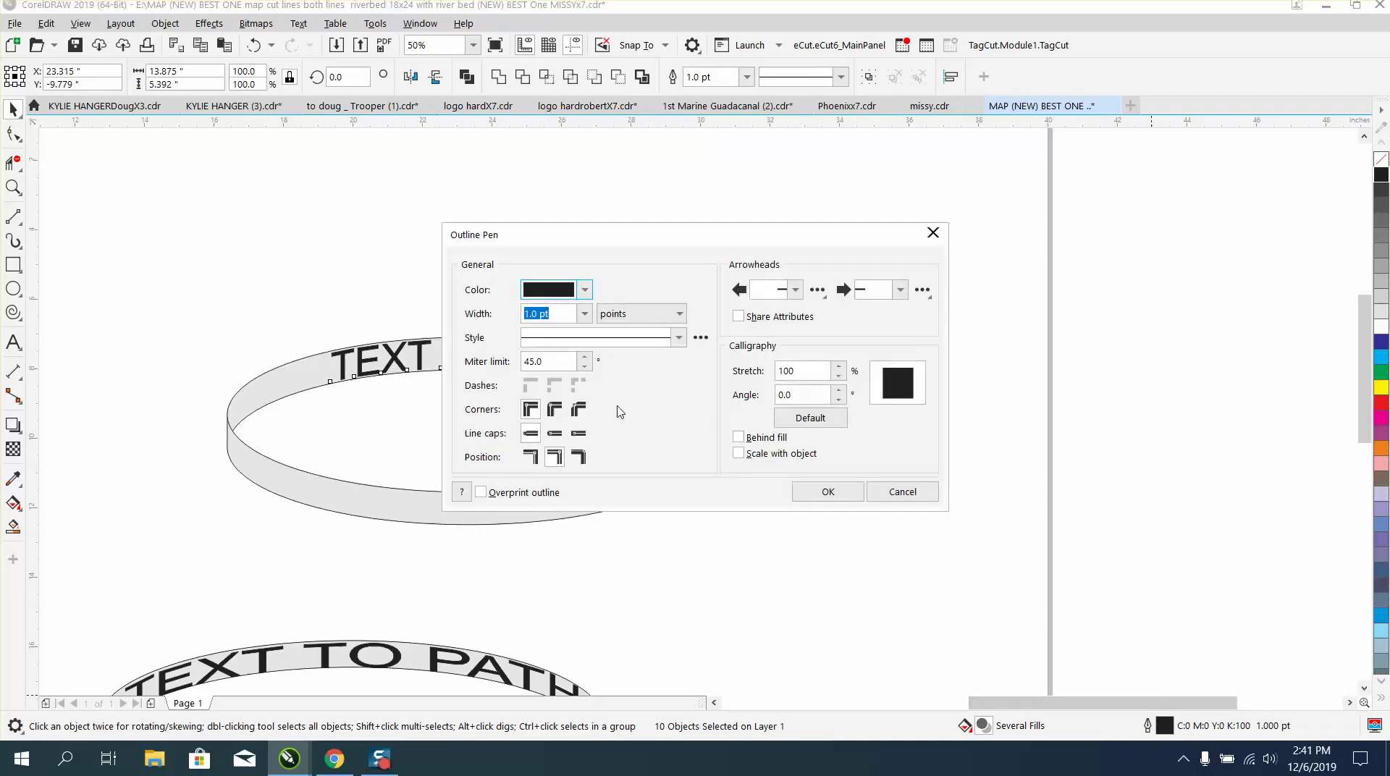
click(584, 313)
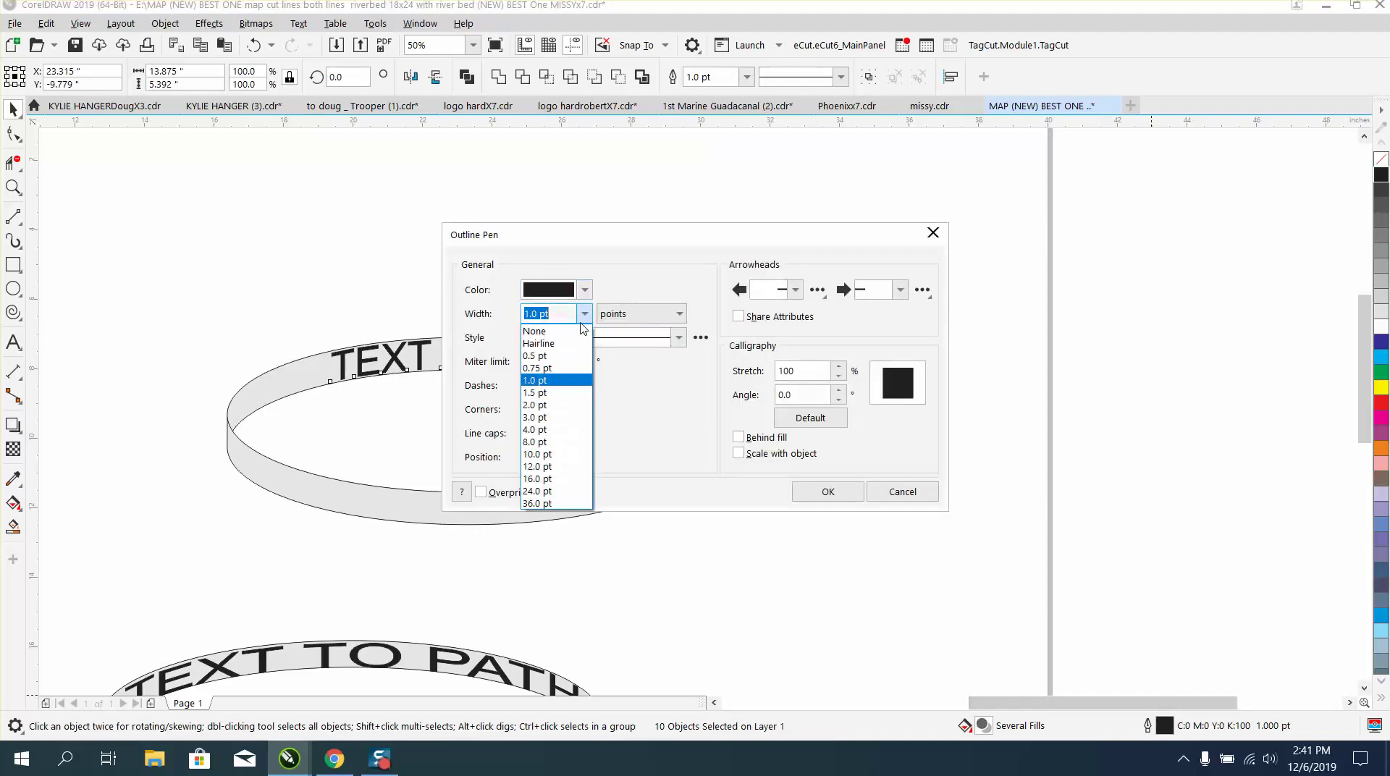
click(537, 429)
click(827, 492)
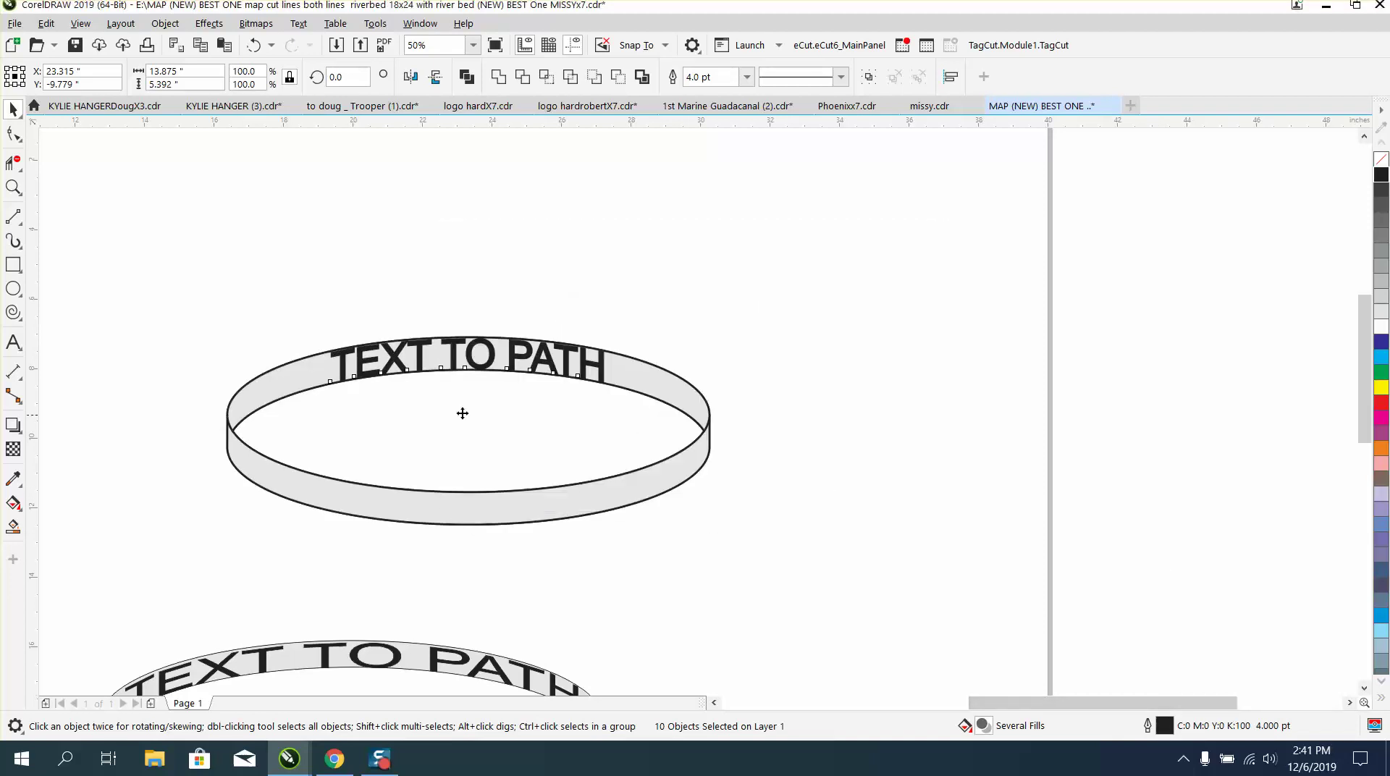
click(14, 187)
drag(128, 267, 854, 574)
click(13, 108)
click(165, 166)
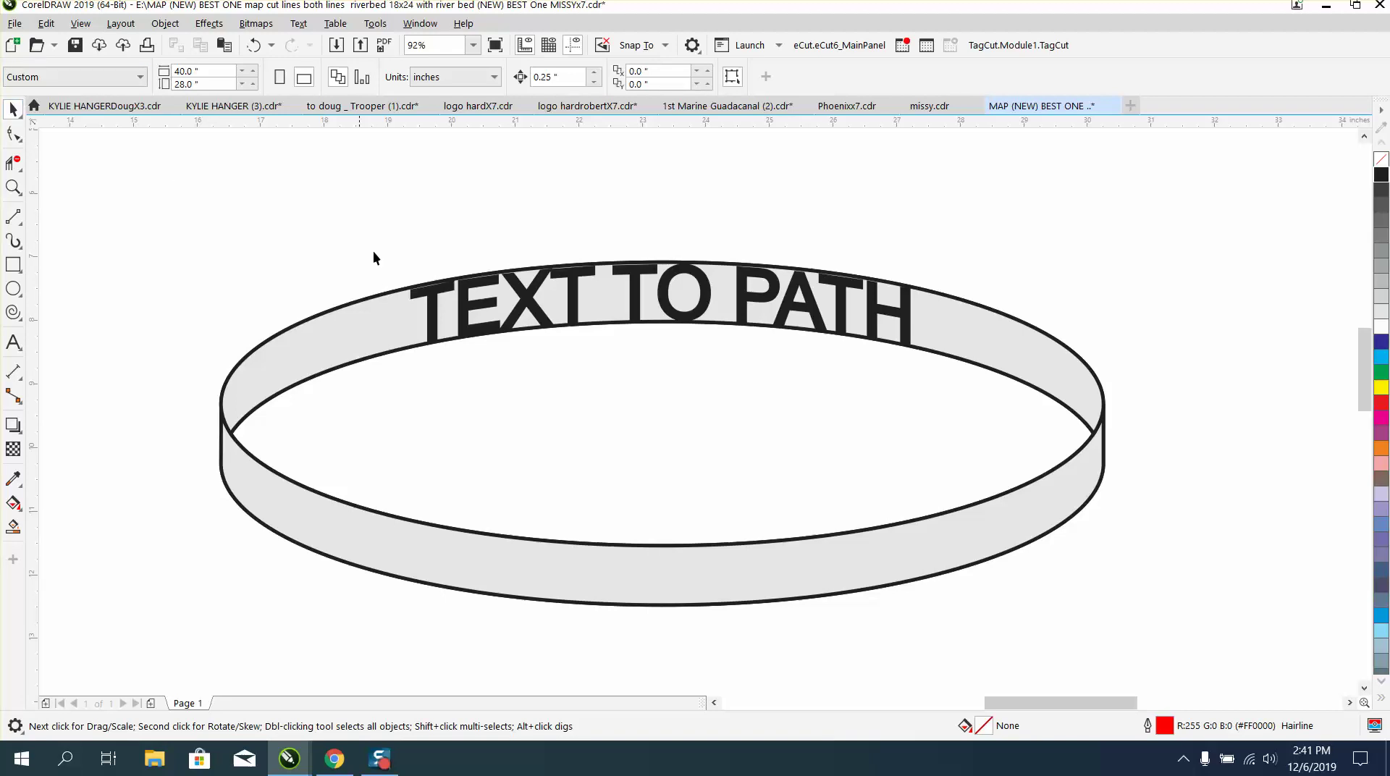
click(462, 295)
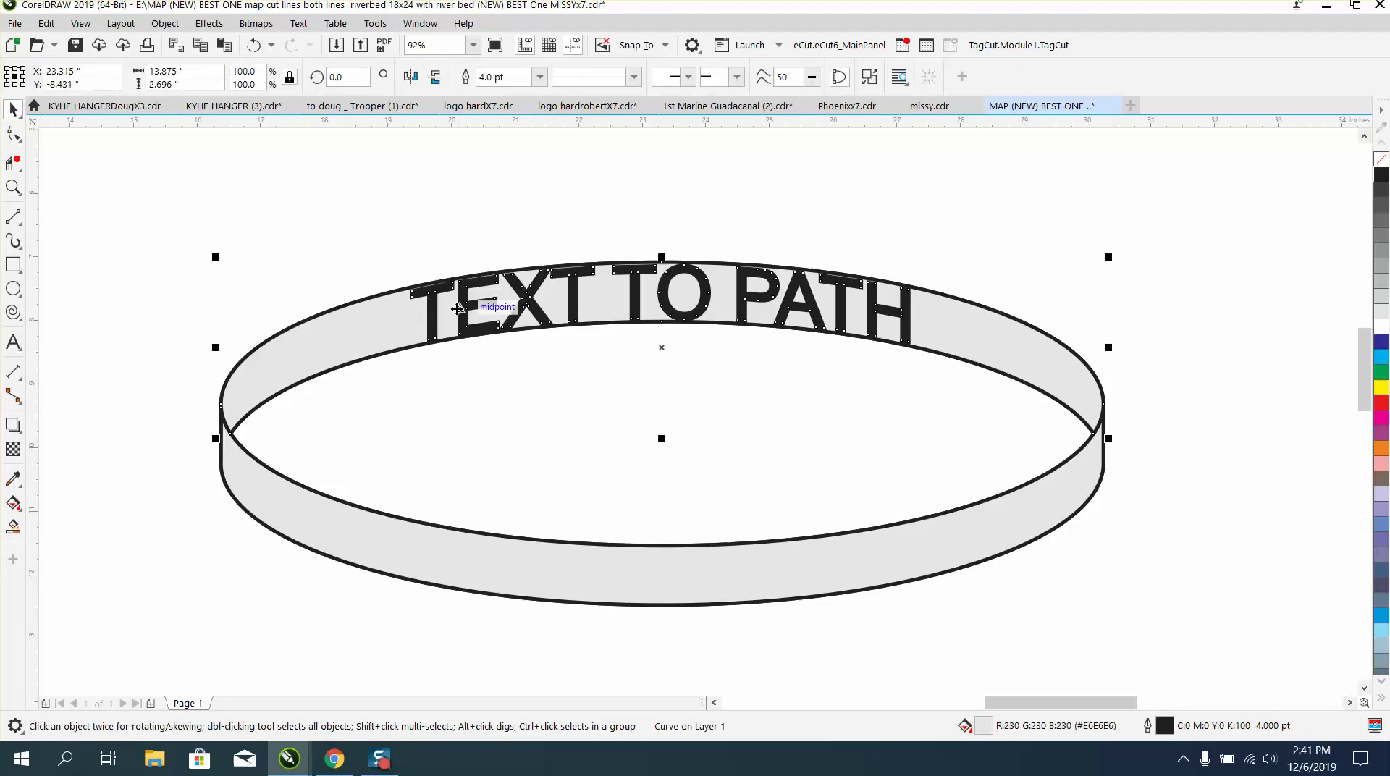